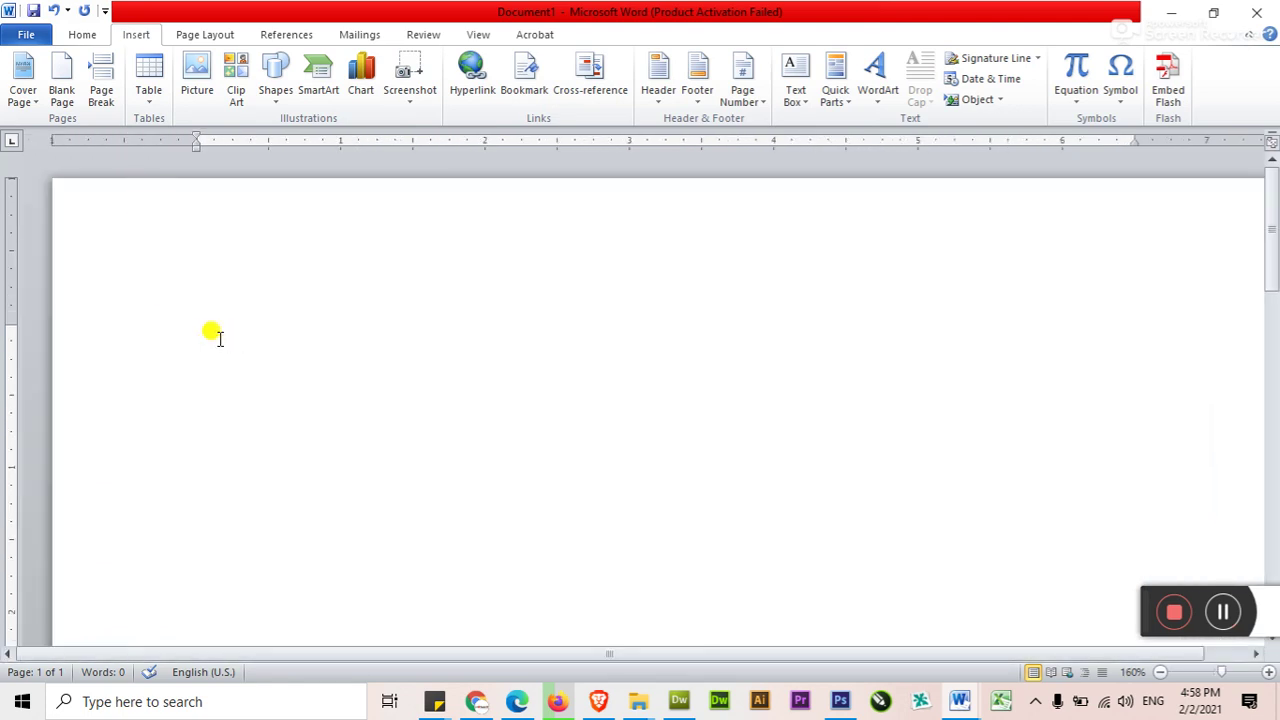
Insert a table with seven columns and six rows at the start of the blank document.
click(149, 100)
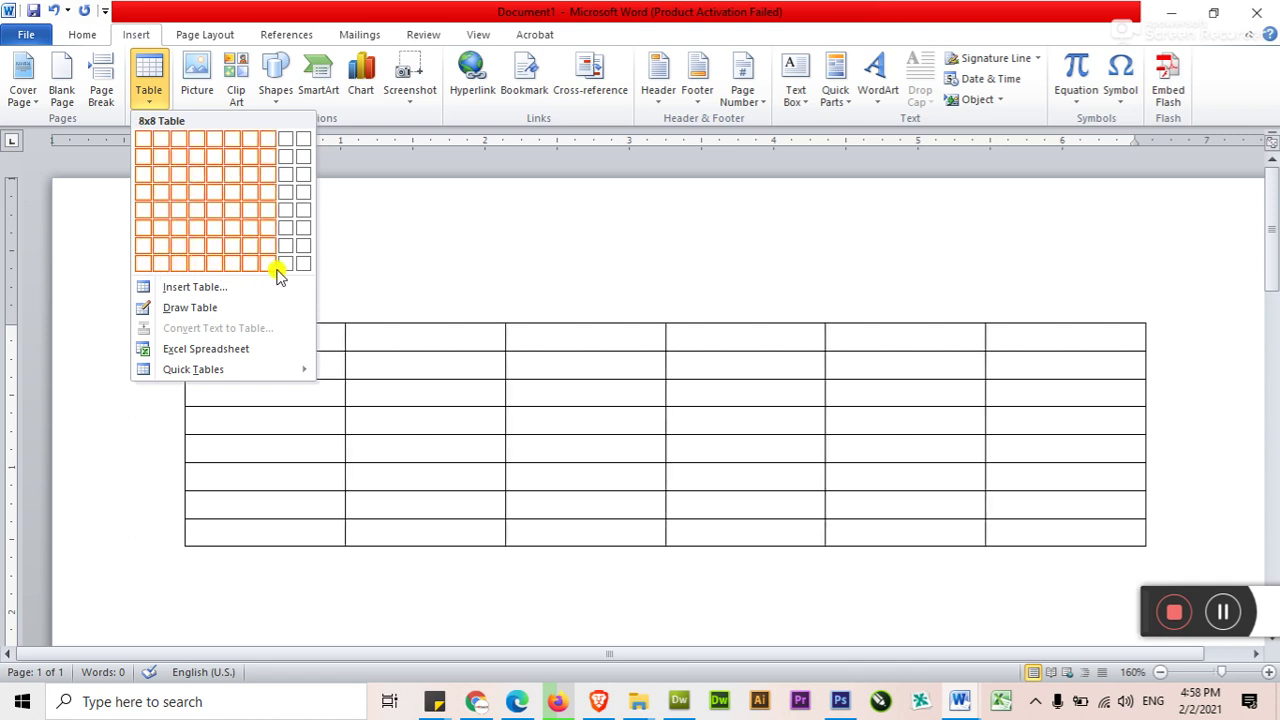
click(246, 226)
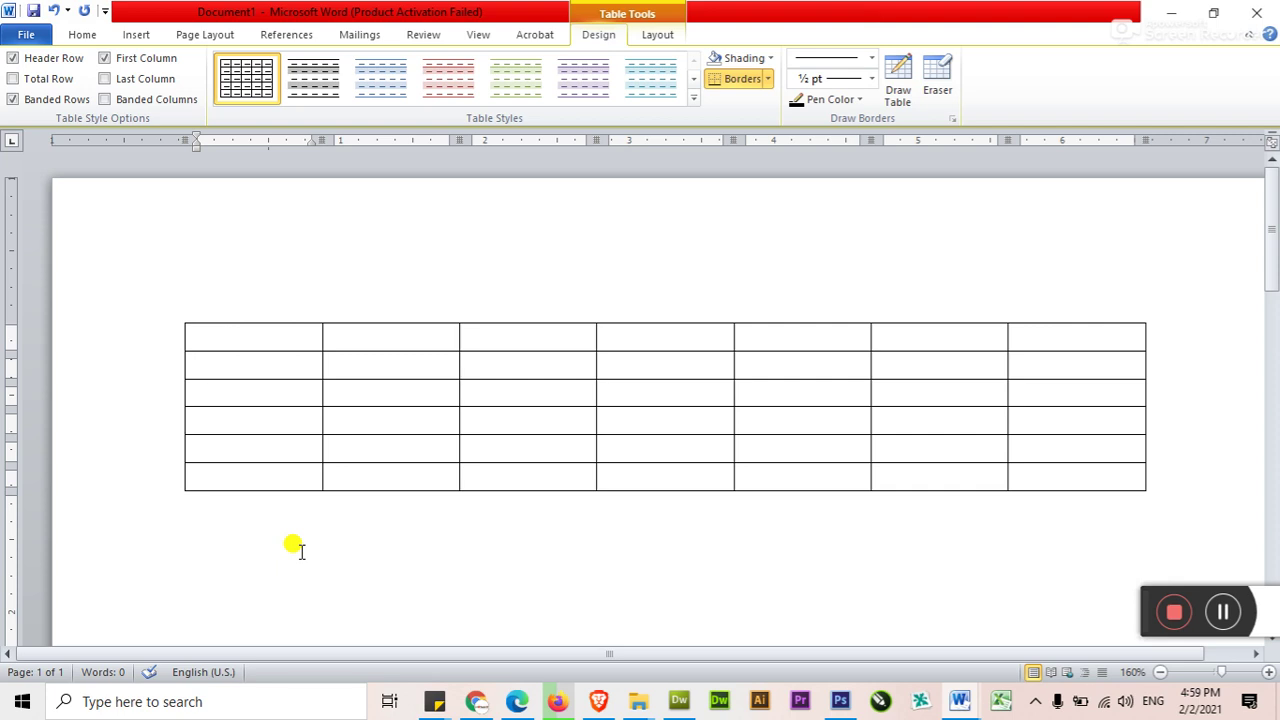
click(421, 497)
click(474, 431)
click(488, 384)
click(508, 334)
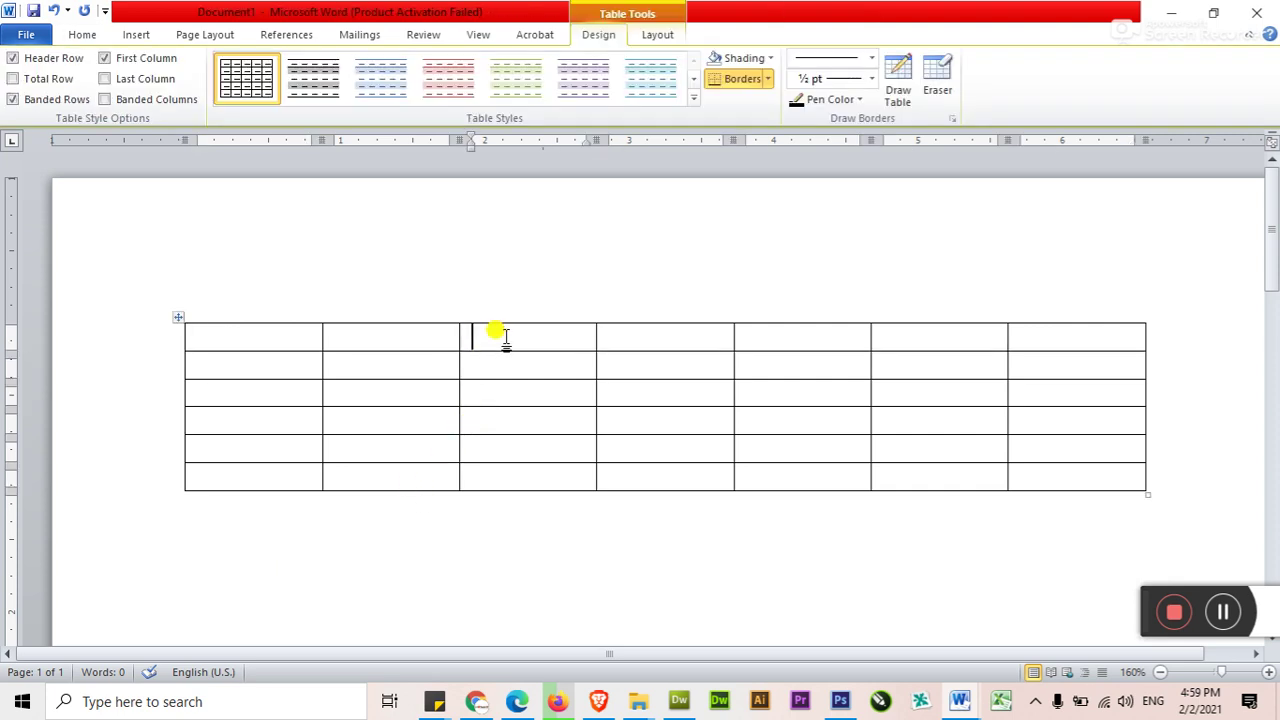
Try moving the whole table lower on the page to make room above it, and undo the move.
drag(178, 317, 180, 372)
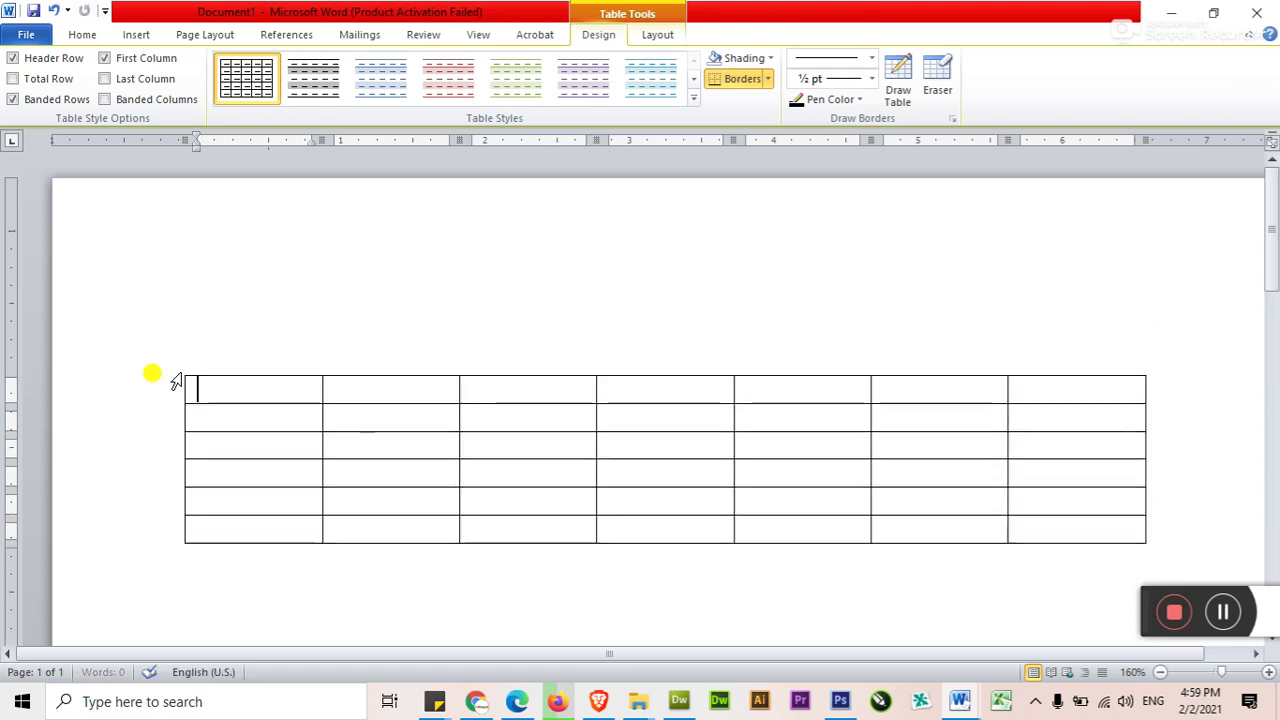
click(270, 326)
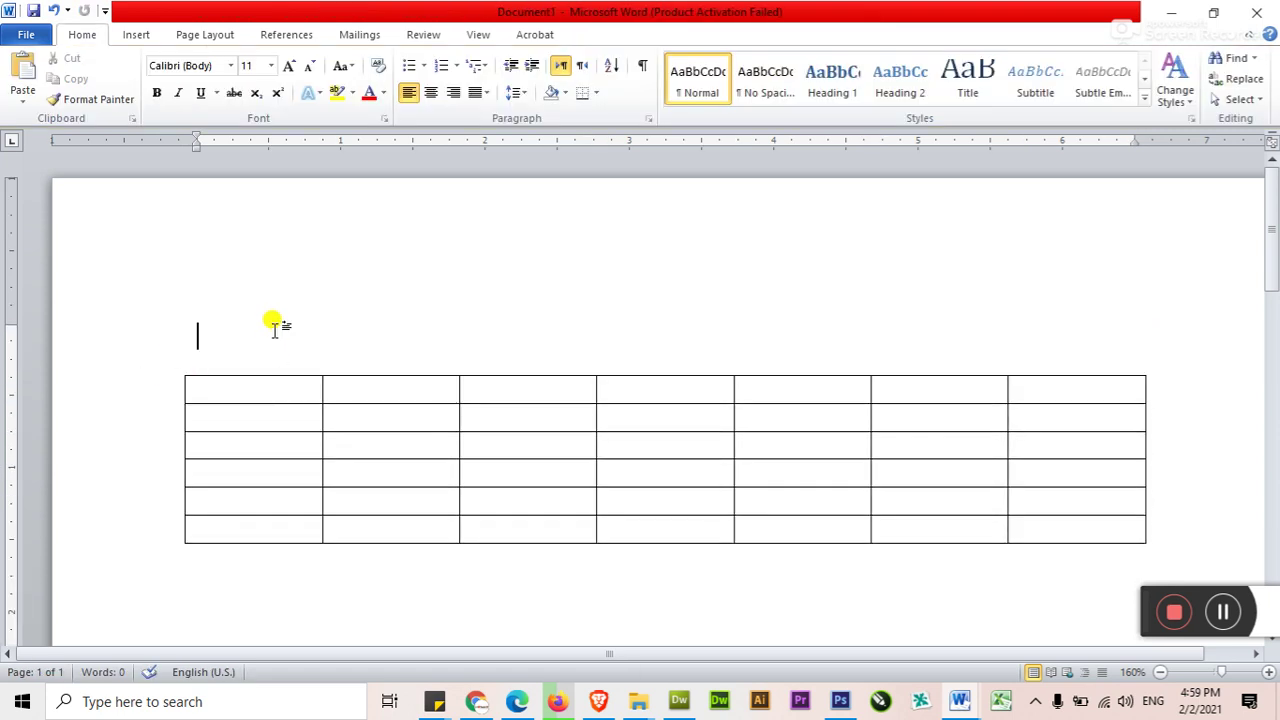
key(ctrl+z)
click(269, 342)
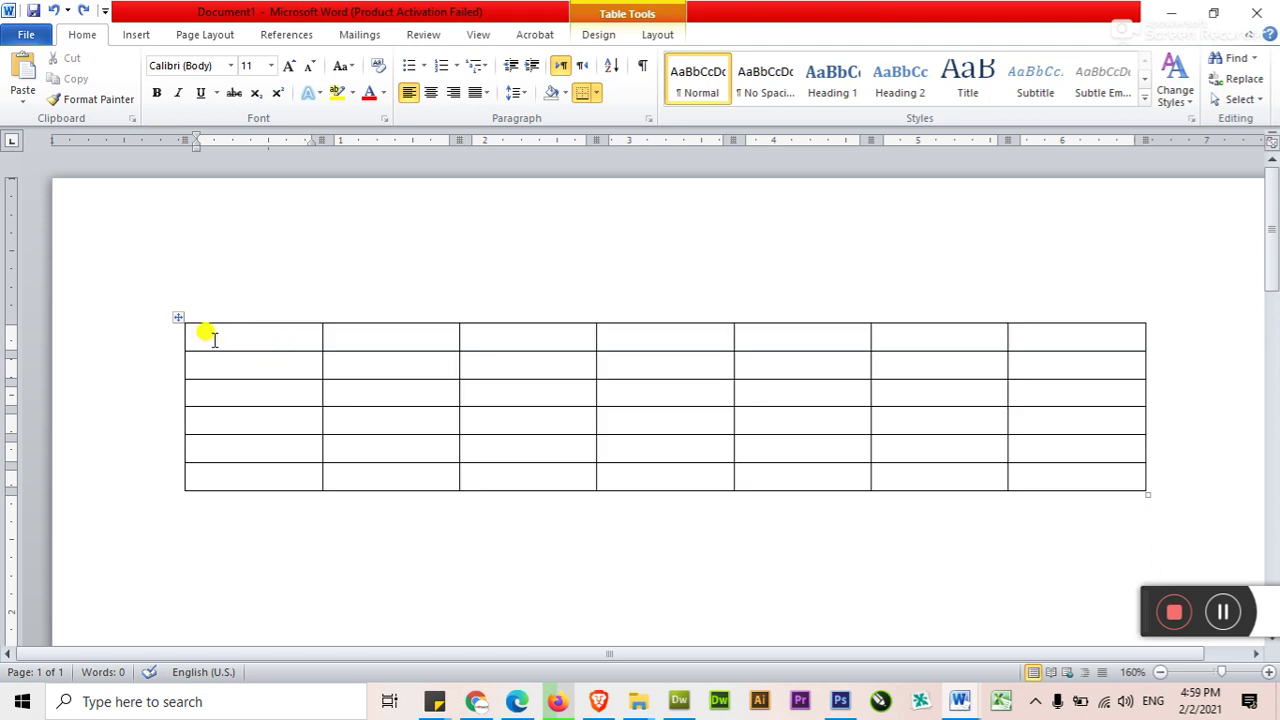
drag(177, 316, 180, 401)
triple_click(151, 401)
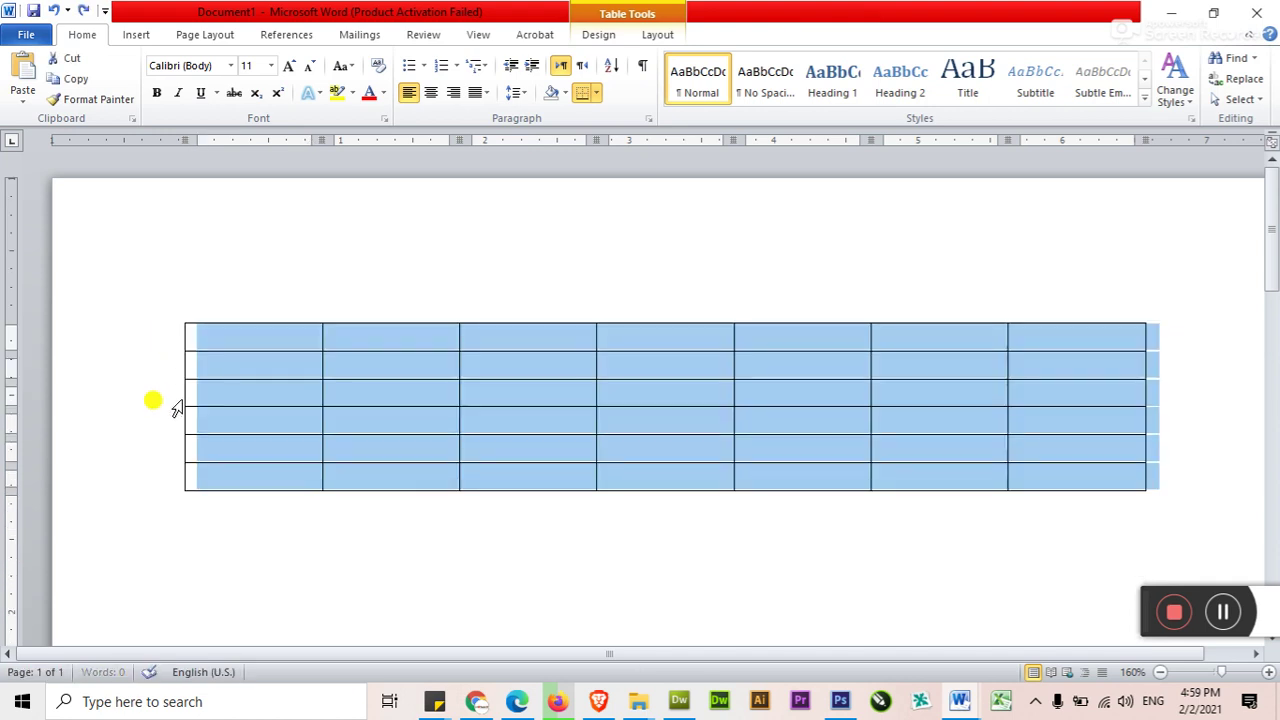
Add an empty line above the table from its first cell and enter "Sgsd afasdf" there.
click(205, 340)
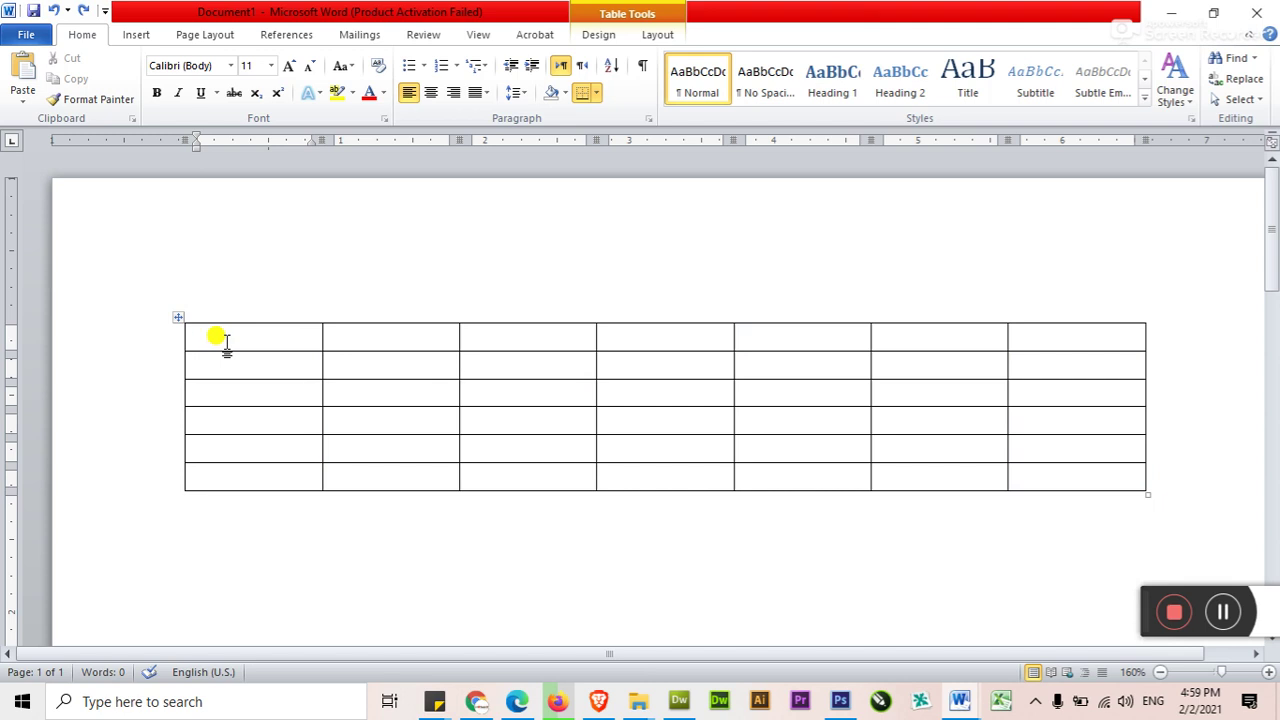
key(Return)
text(Sgsd afasdf)
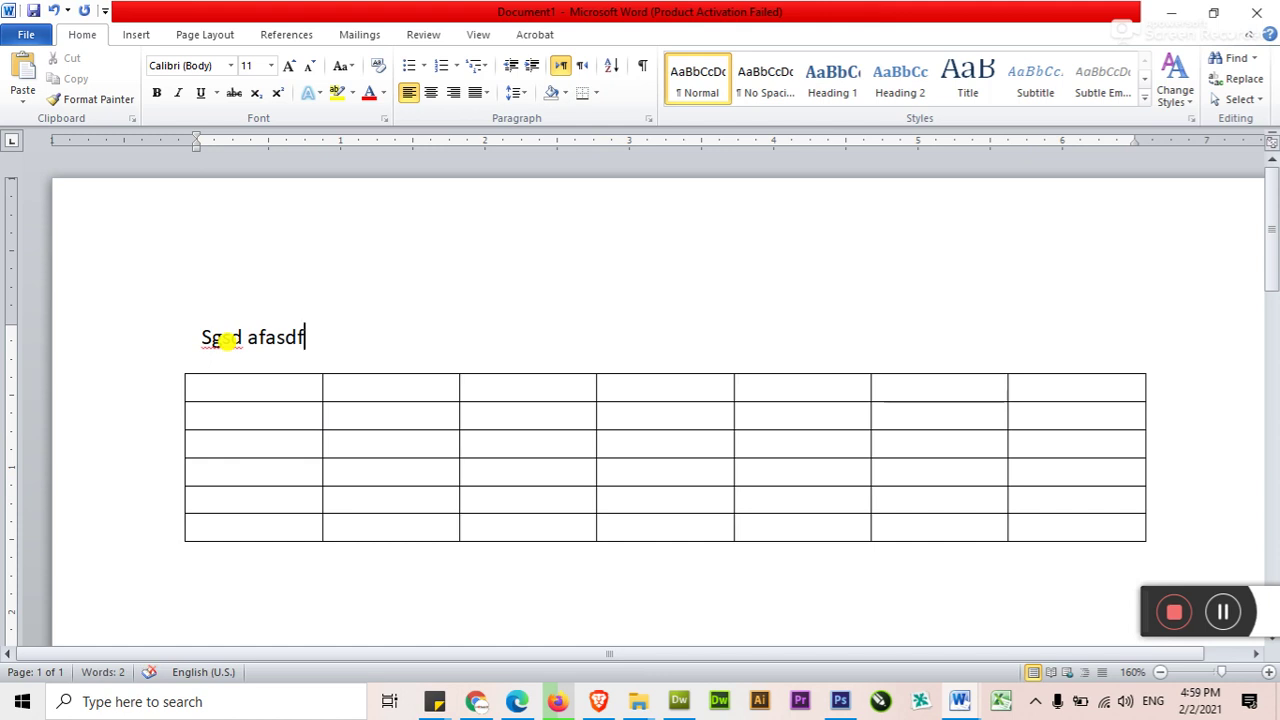
scroll(214, 500, down, 2)
scroll(211, 486, up, 2)
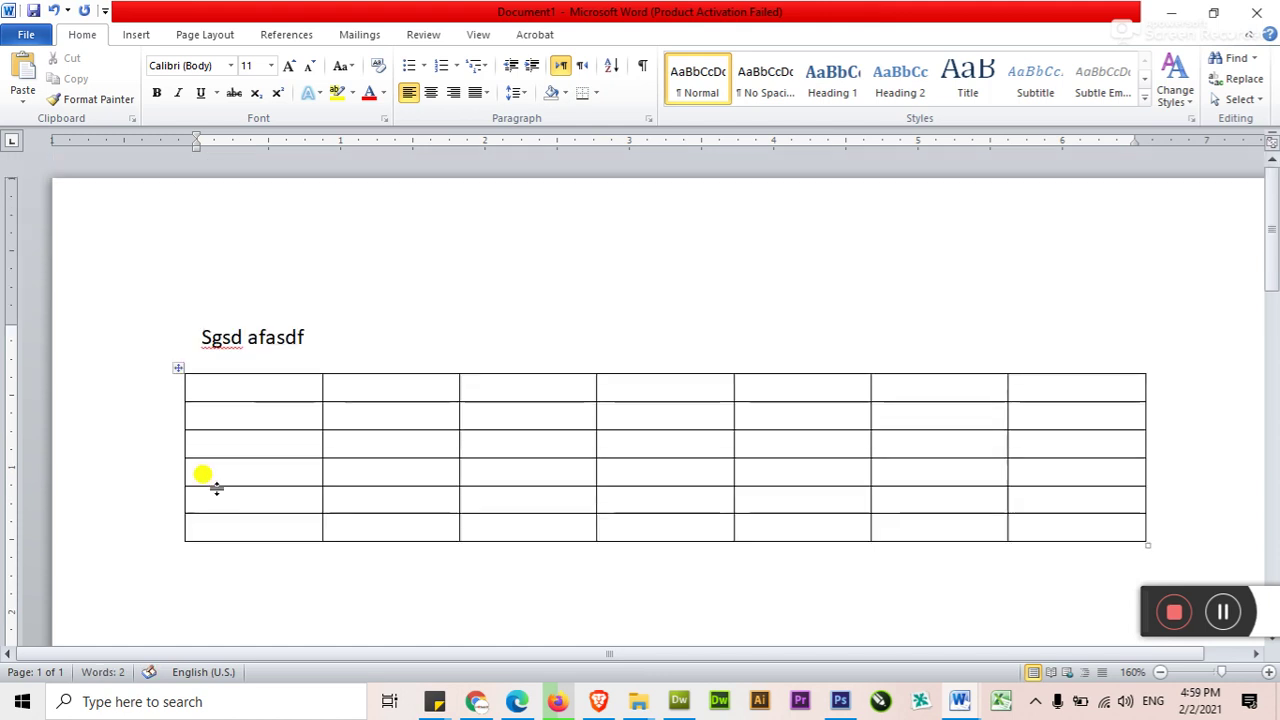
Below the first table, insert a second table with 6 columns and 8 rows, specifying the dimensions numerically.
scroll(209, 423, down, 2)
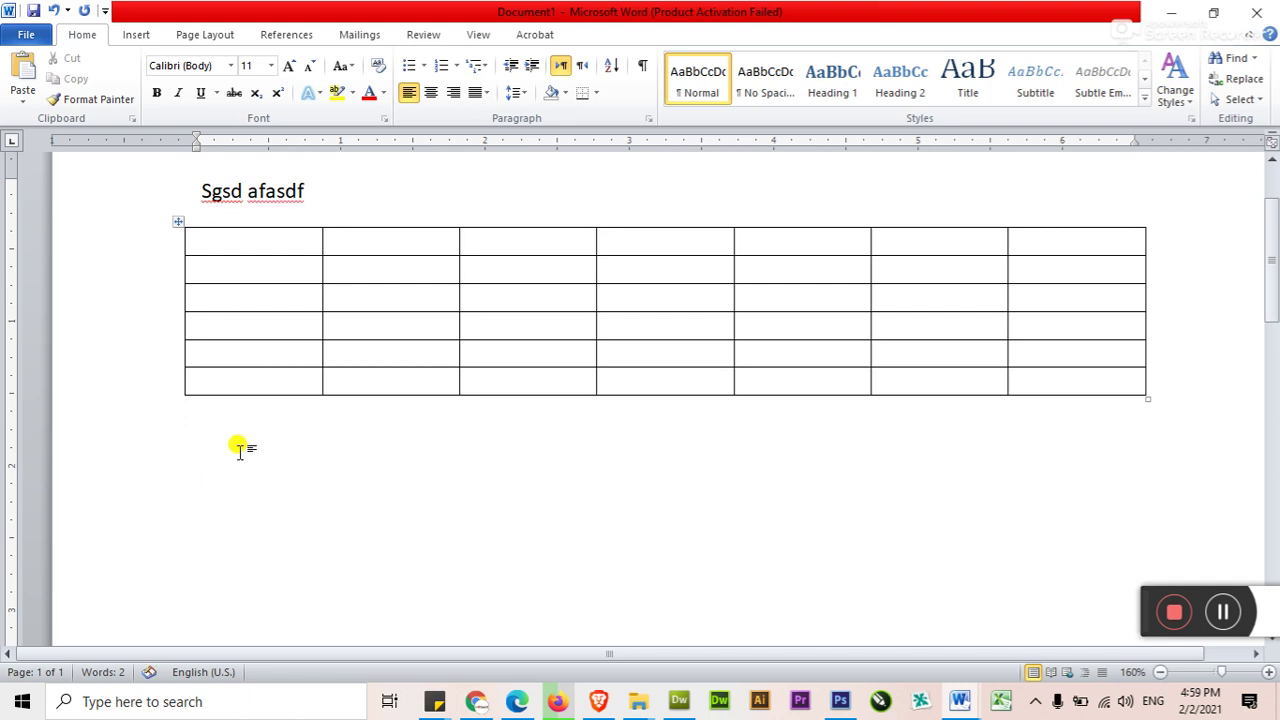
key(Return)
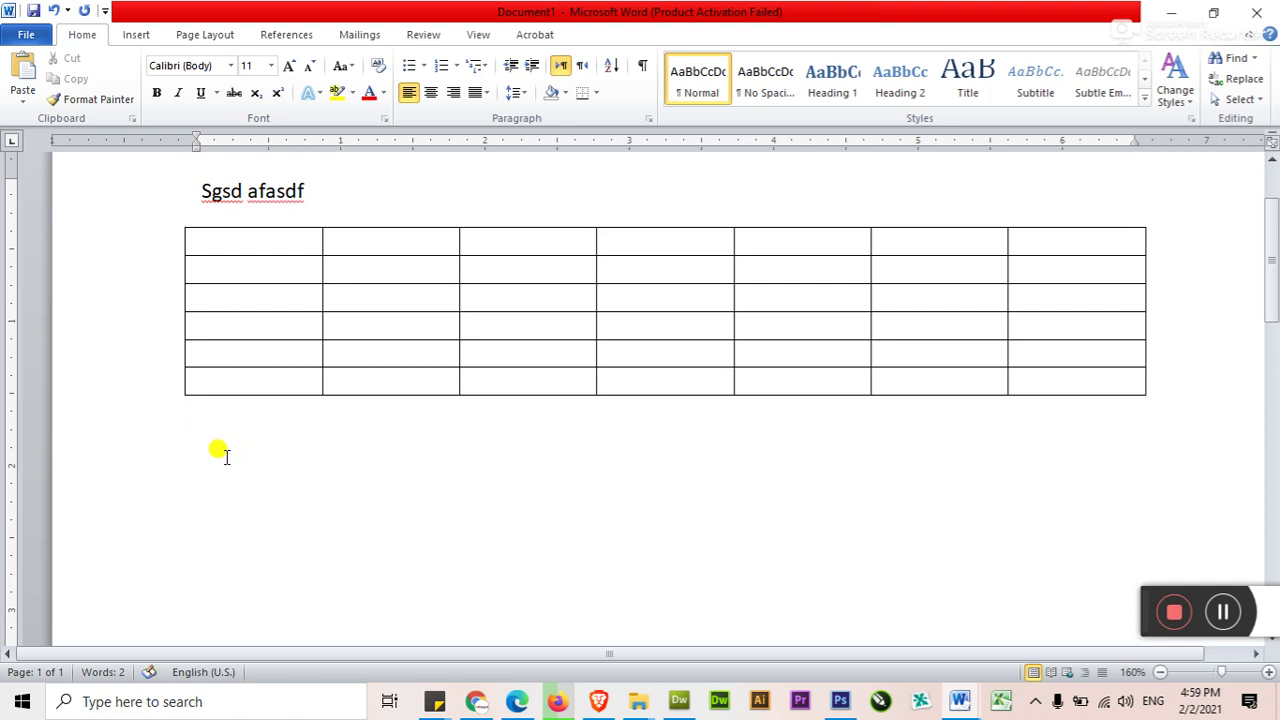
click(136, 36)
click(148, 100)
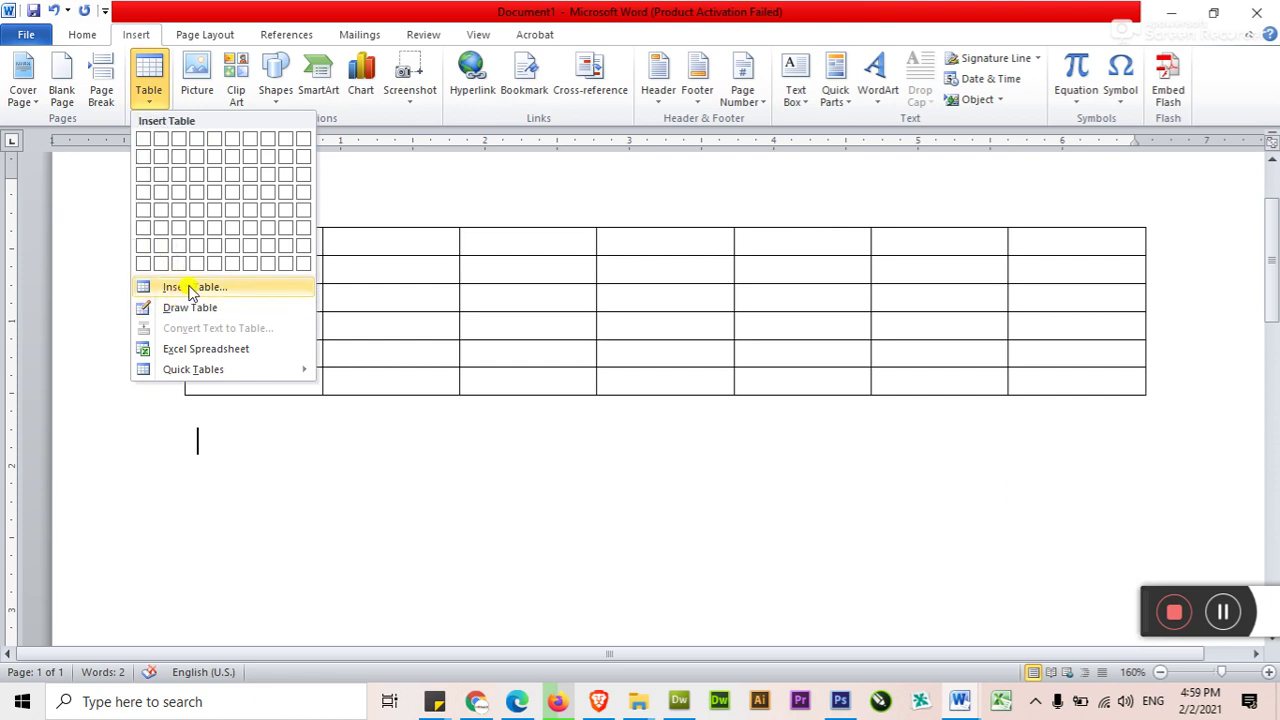
click(236, 289)
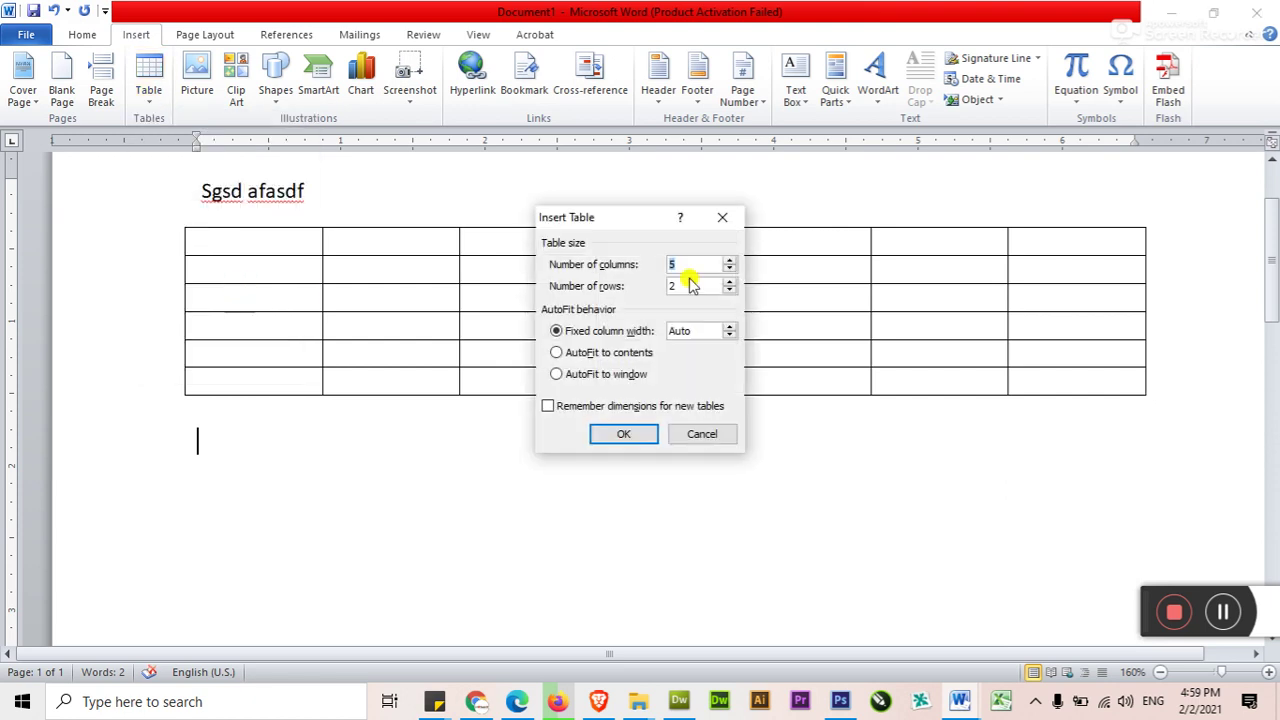
drag(640, 220, 546, 233)
click(603, 277)
key(Tab)
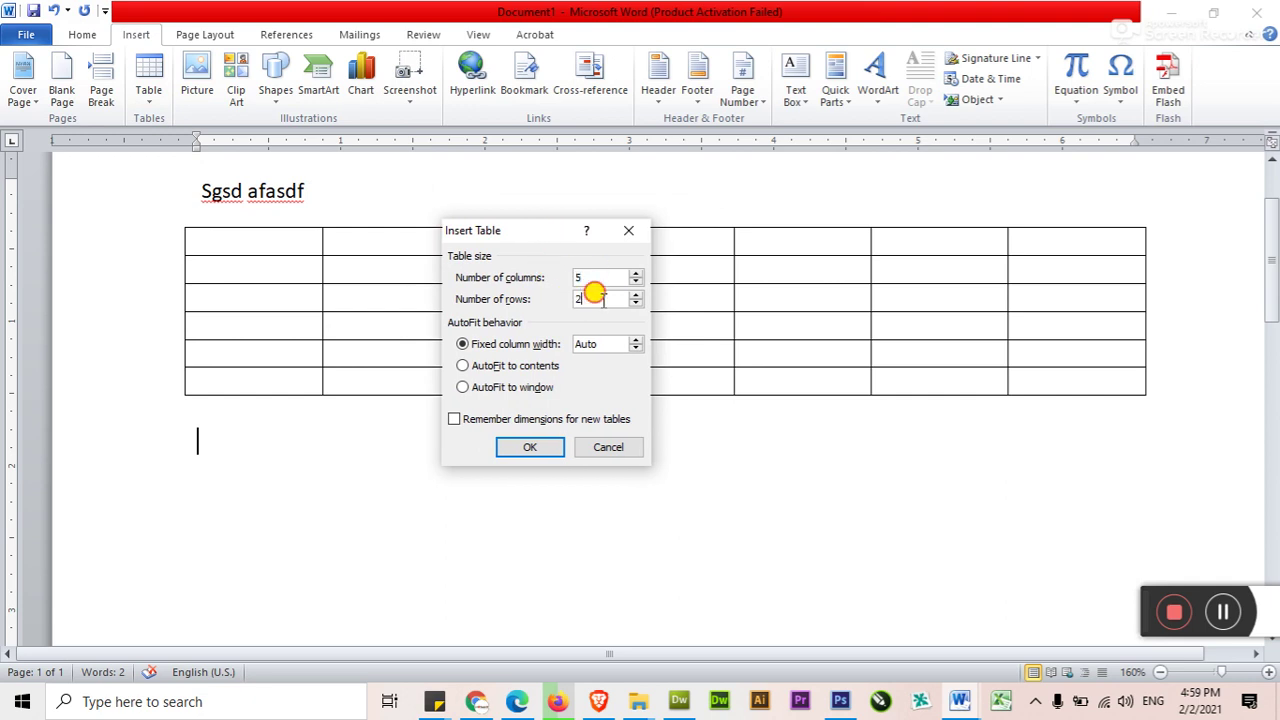
key(shift+Tab)
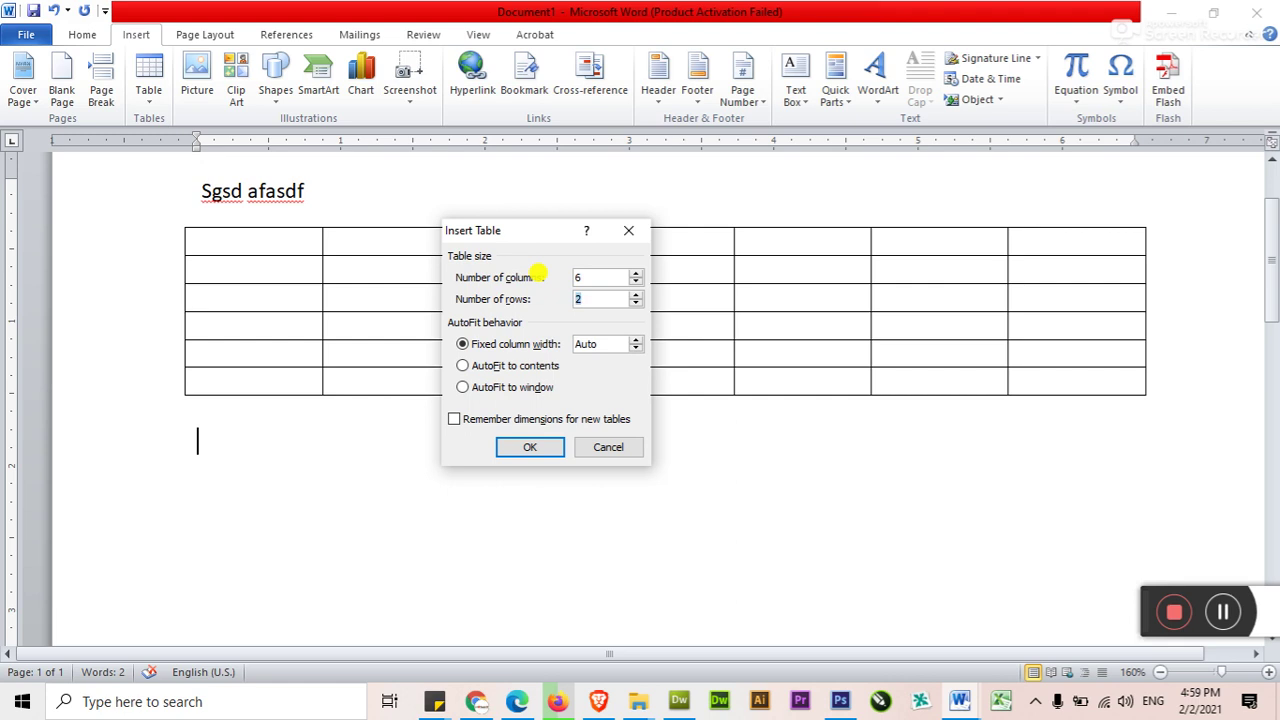
text(8)
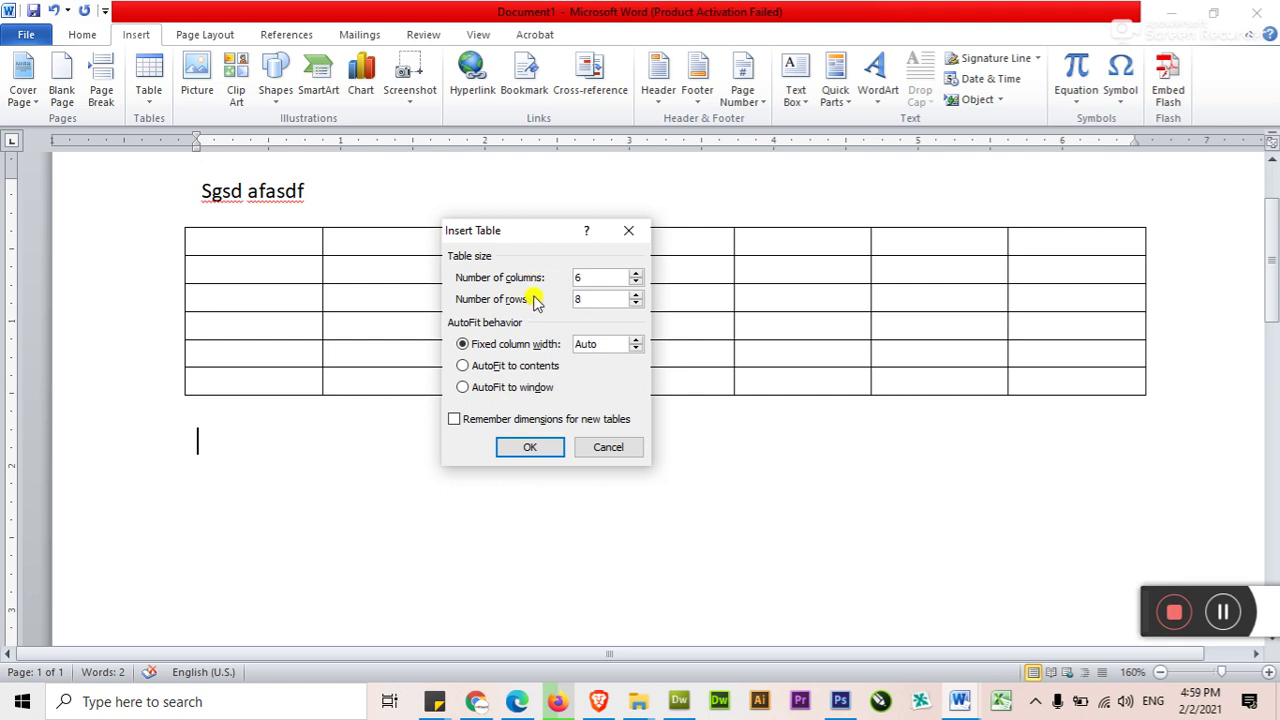
click(525, 447)
scroll(525, 443, down, 2)
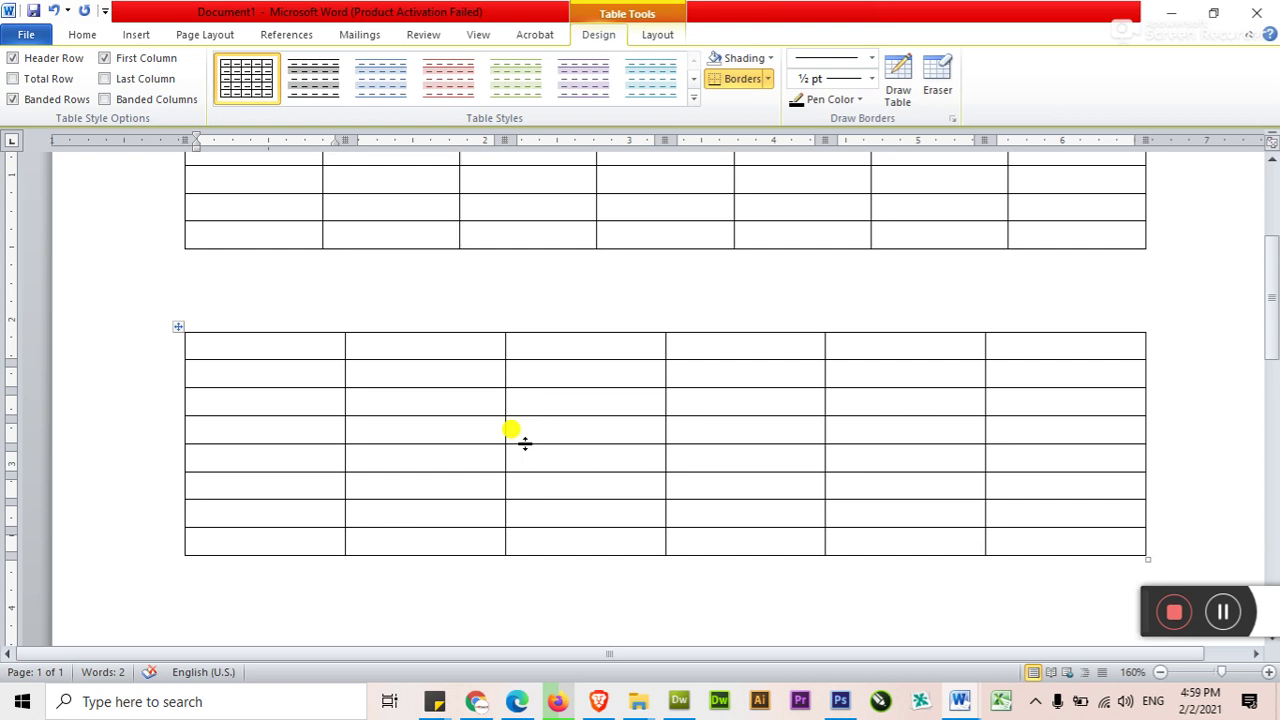
click(527, 458)
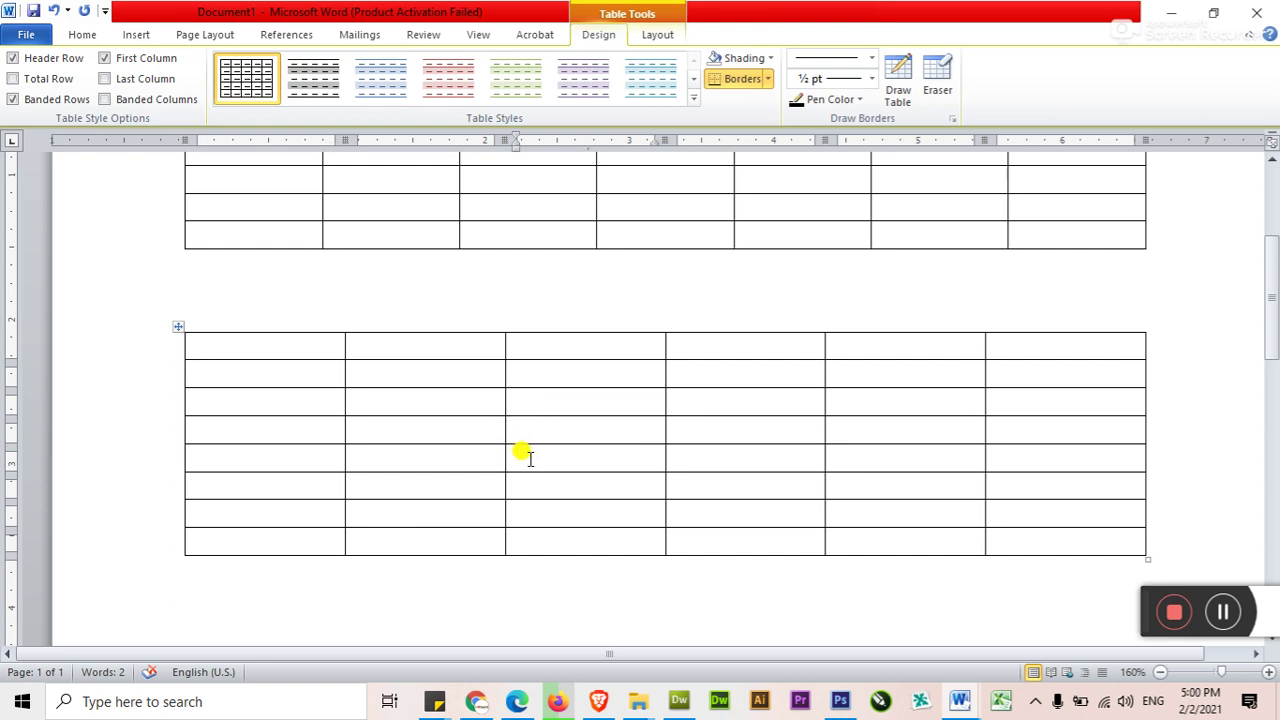
Draw the outer frame of a third table below the second one, about 6.5 inches wide and 1.7 inches tall.
click(322, 306)
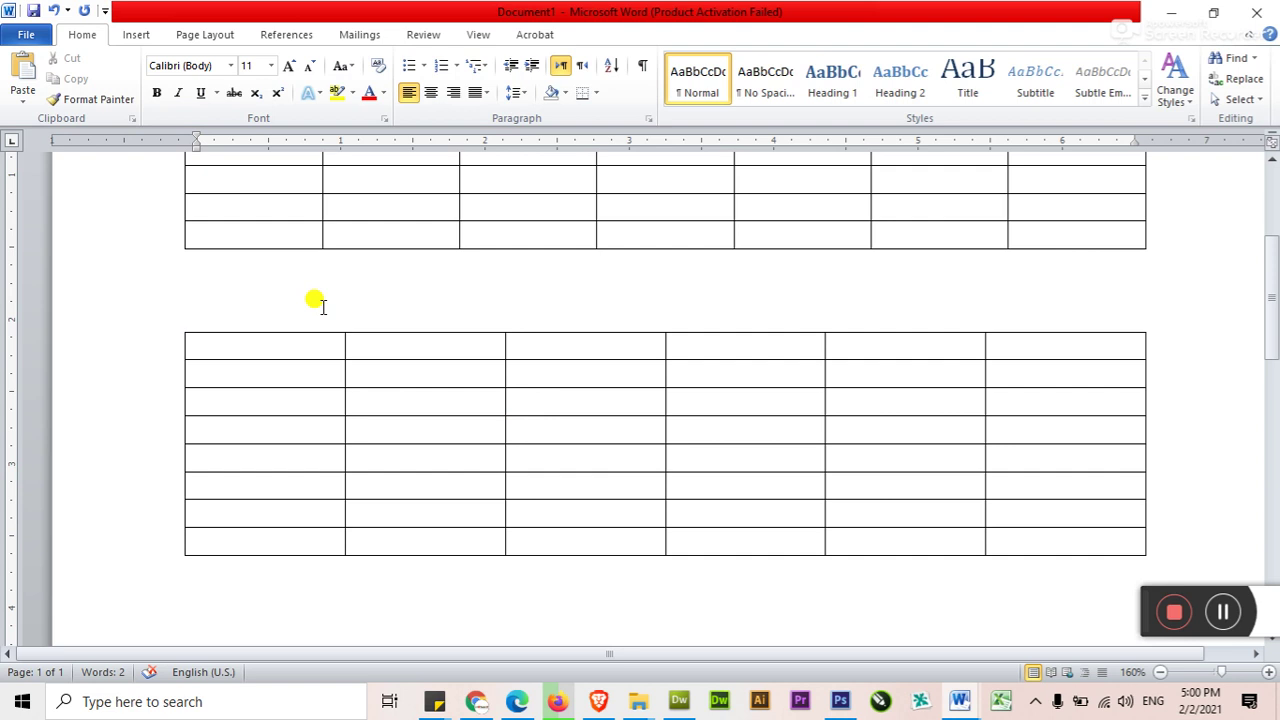
key(ctrl+z)
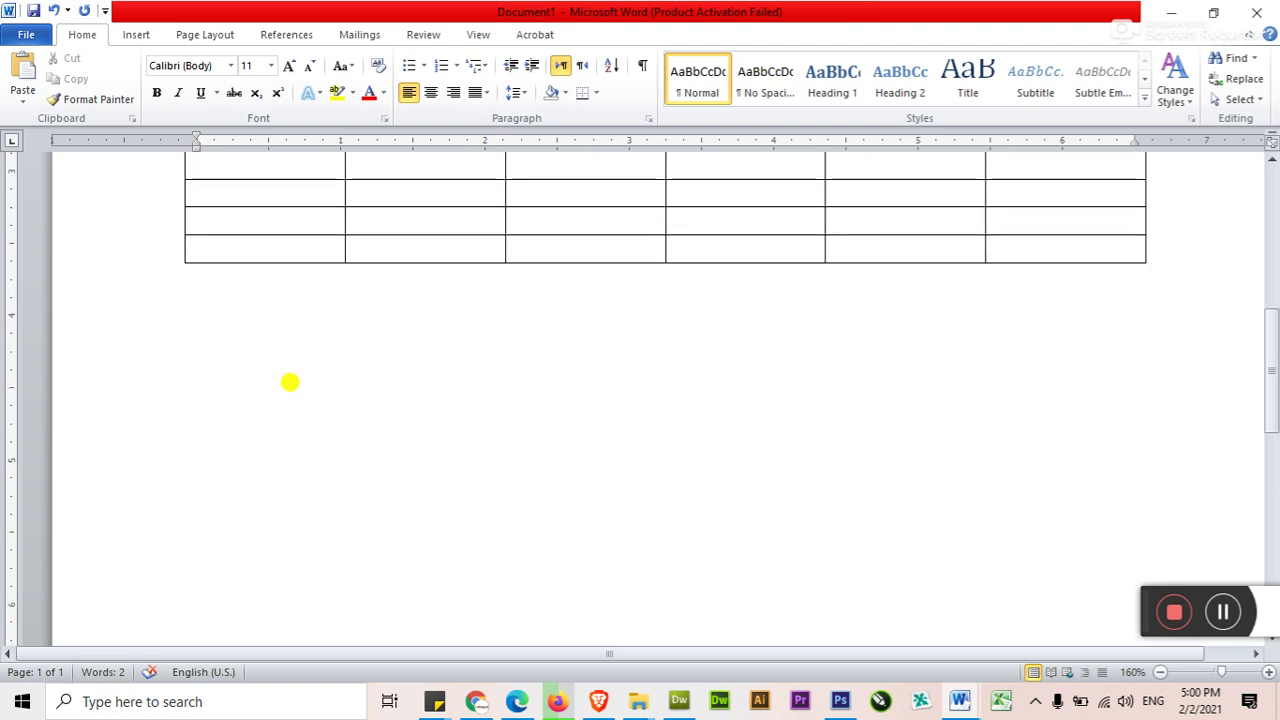
click(134, 33)
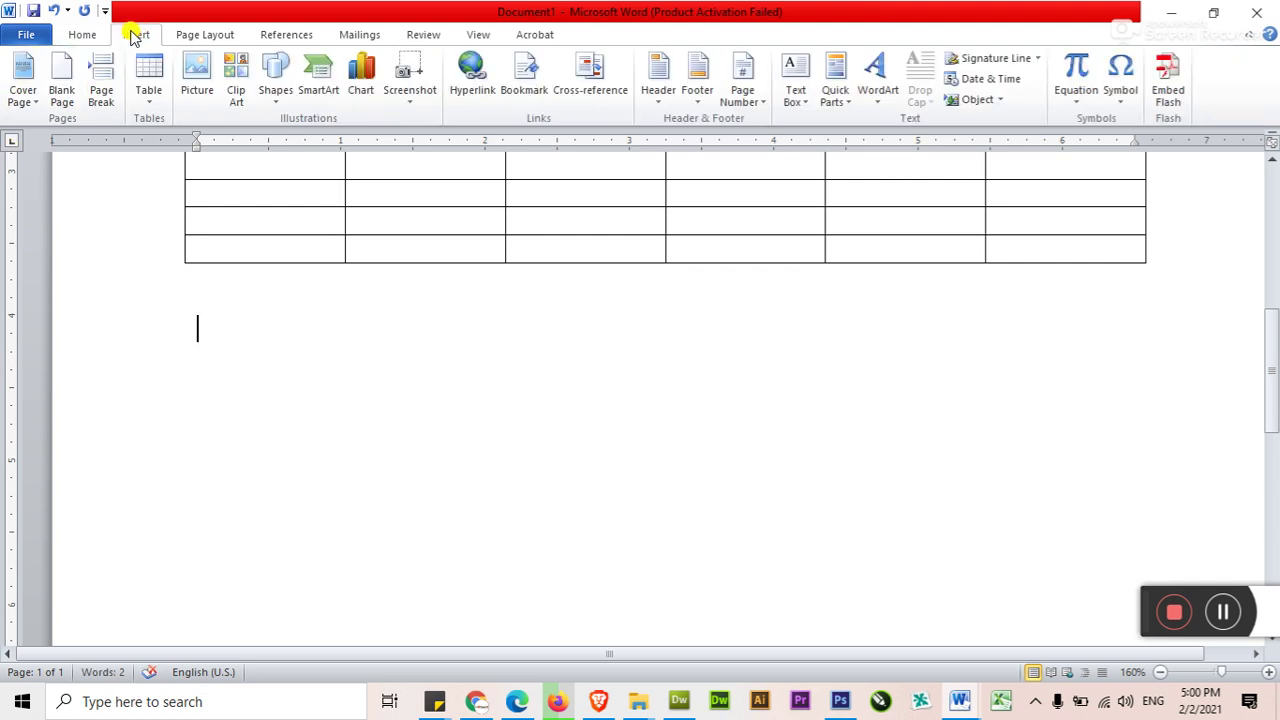
click(148, 112)
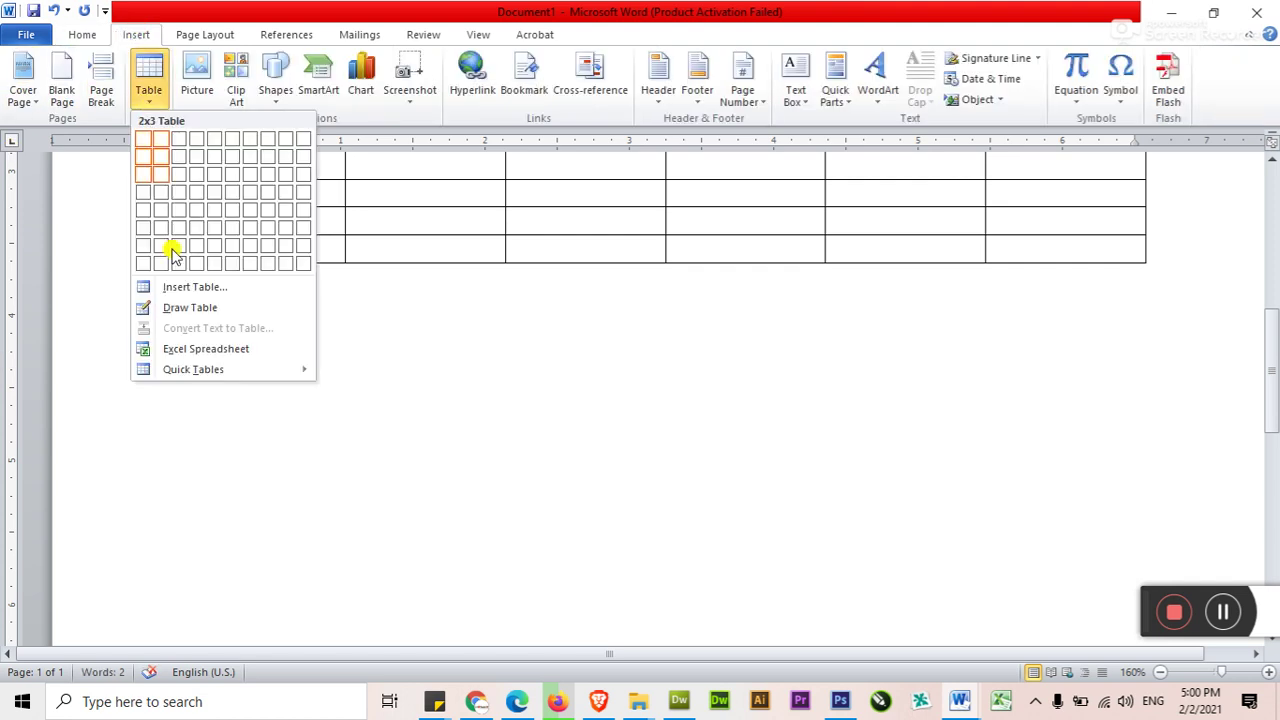
click(152, 307)
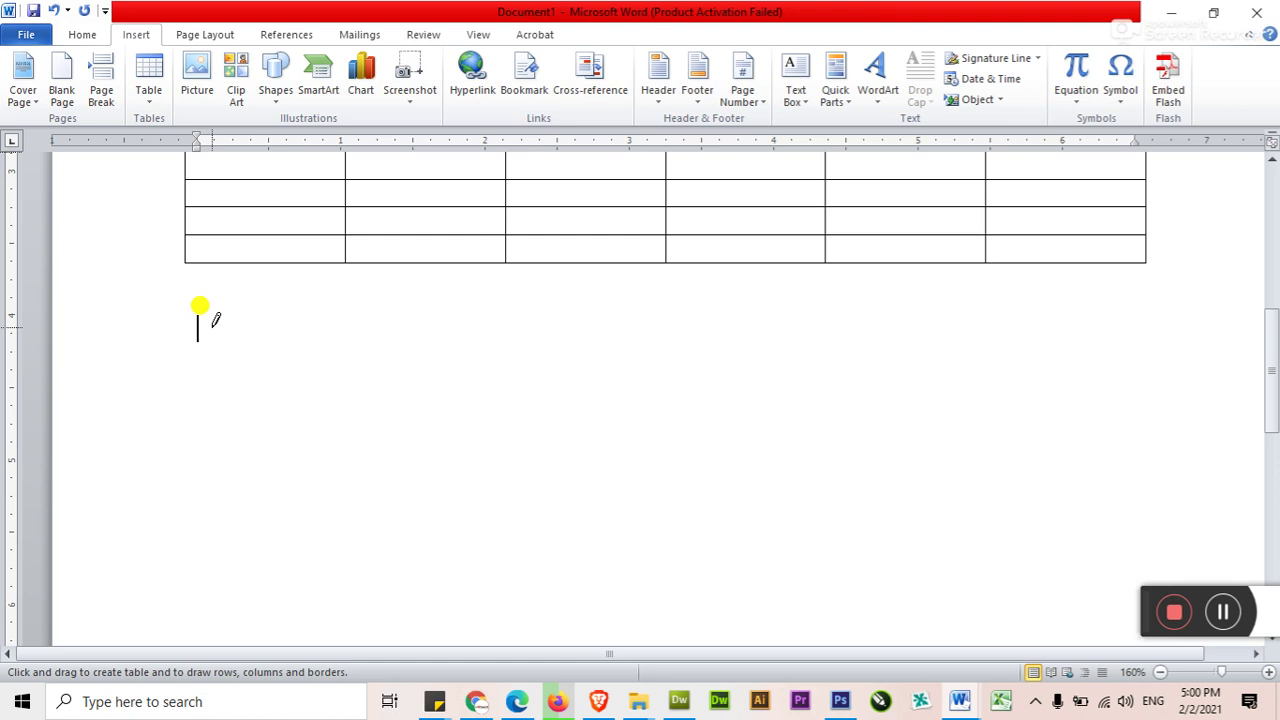
mouse_move(195, 321)
mouse_down()
mouse_move(286, 400)
mouse_move(1046, 524)
mouse_move(1169, 570)
mouse_move(726, 572)
mouse_move(1118, 583)
mouse_move(1146, 580)
mouse_move(1142, 556)
mouse_up()
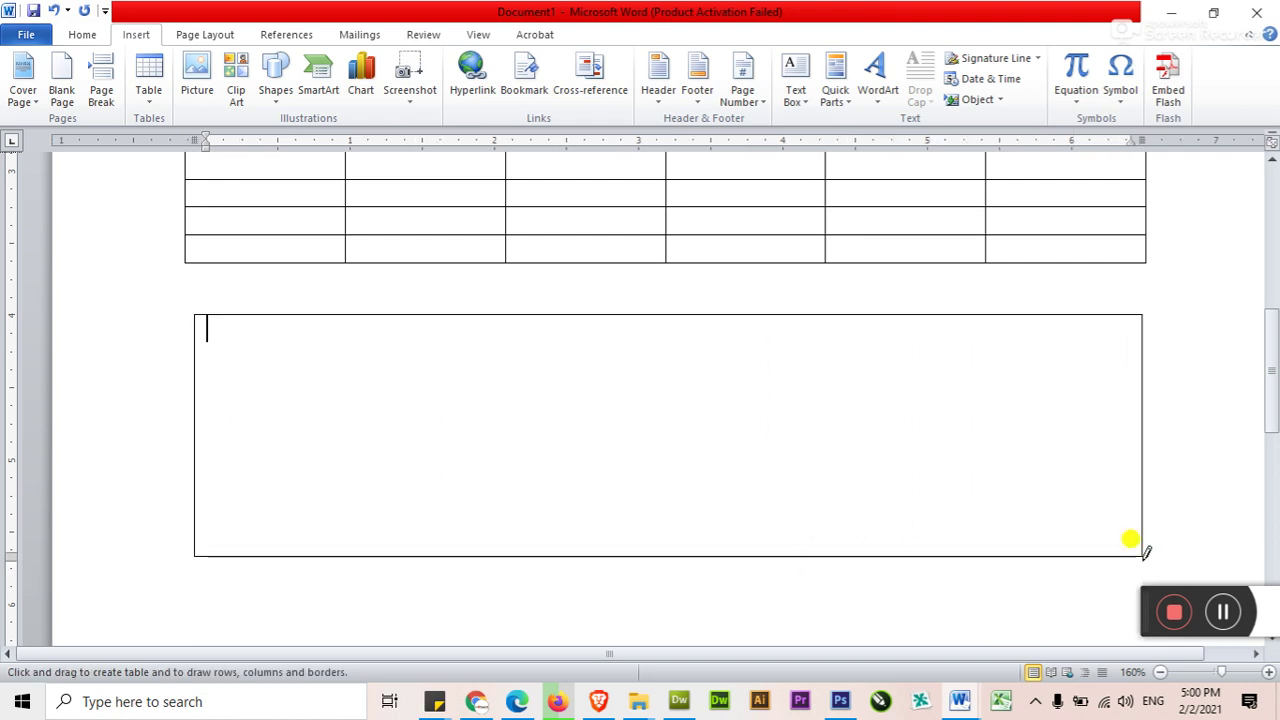
Divide the drawn frame into six columns and three rows with five vertical and two horizontal lines.
drag(304, 305, 304, 495)
drag(422, 309, 418, 496)
drag(545, 316, 546, 494)
drag(747, 312, 748, 494)
drag(918, 314, 918, 498)
drag(295, 377, 1004, 376)
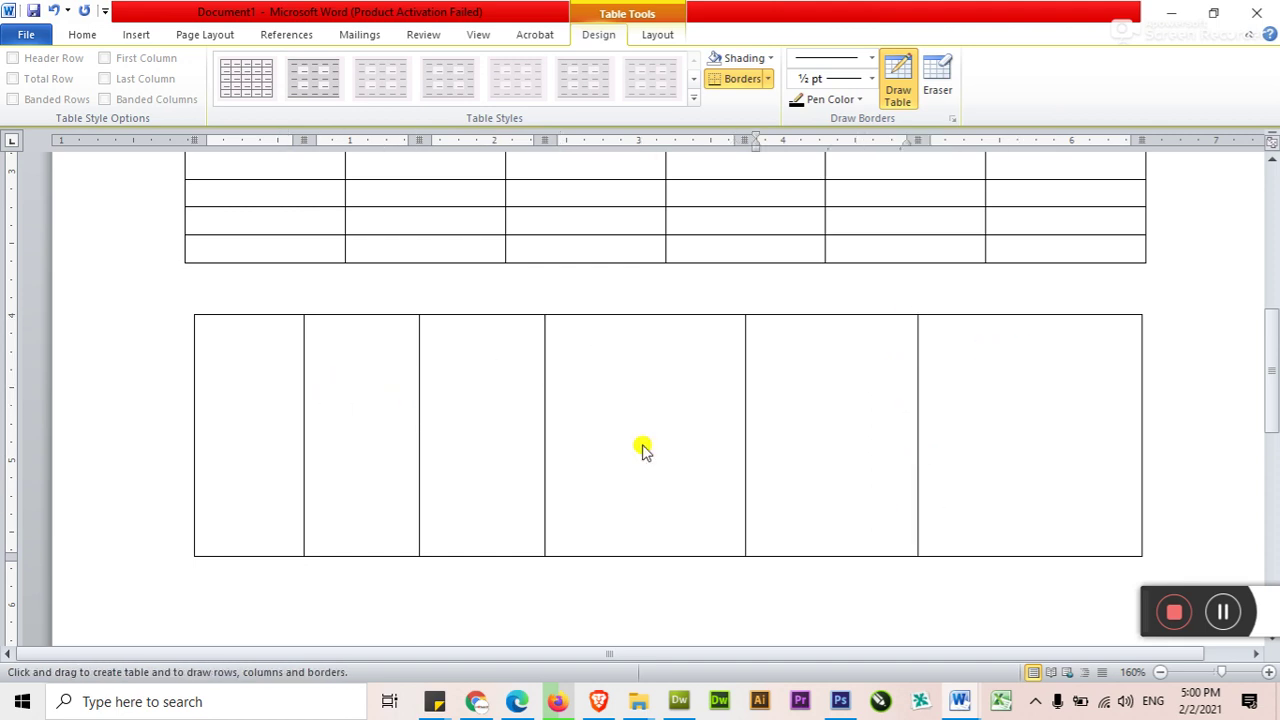
drag(910, 452, 970, 450)
Draw a full-height line splitting the last column, plus partial lines subdividing cells in the fifth and sixth columns.
drag(1066, 320, 1066, 535)
drag(988, 378, 988, 556)
drag(922, 343, 996, 340)
drag(830, 320, 826, 392)
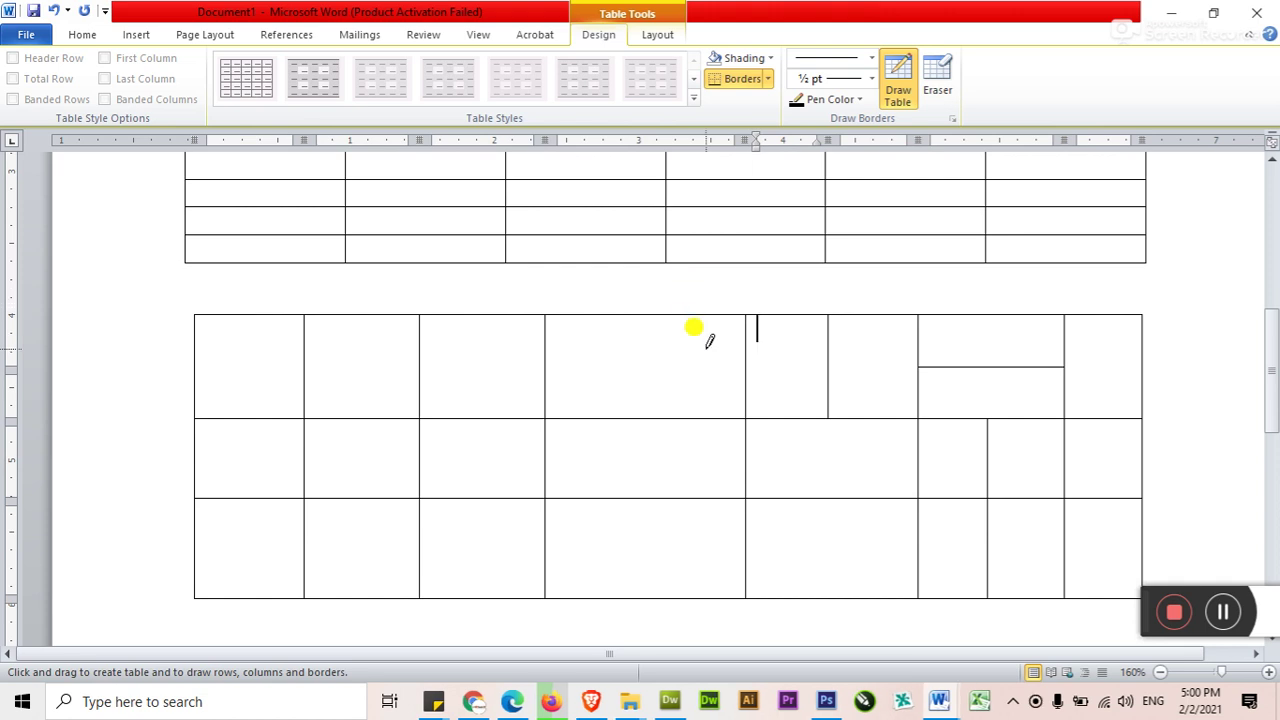
key(Escape)
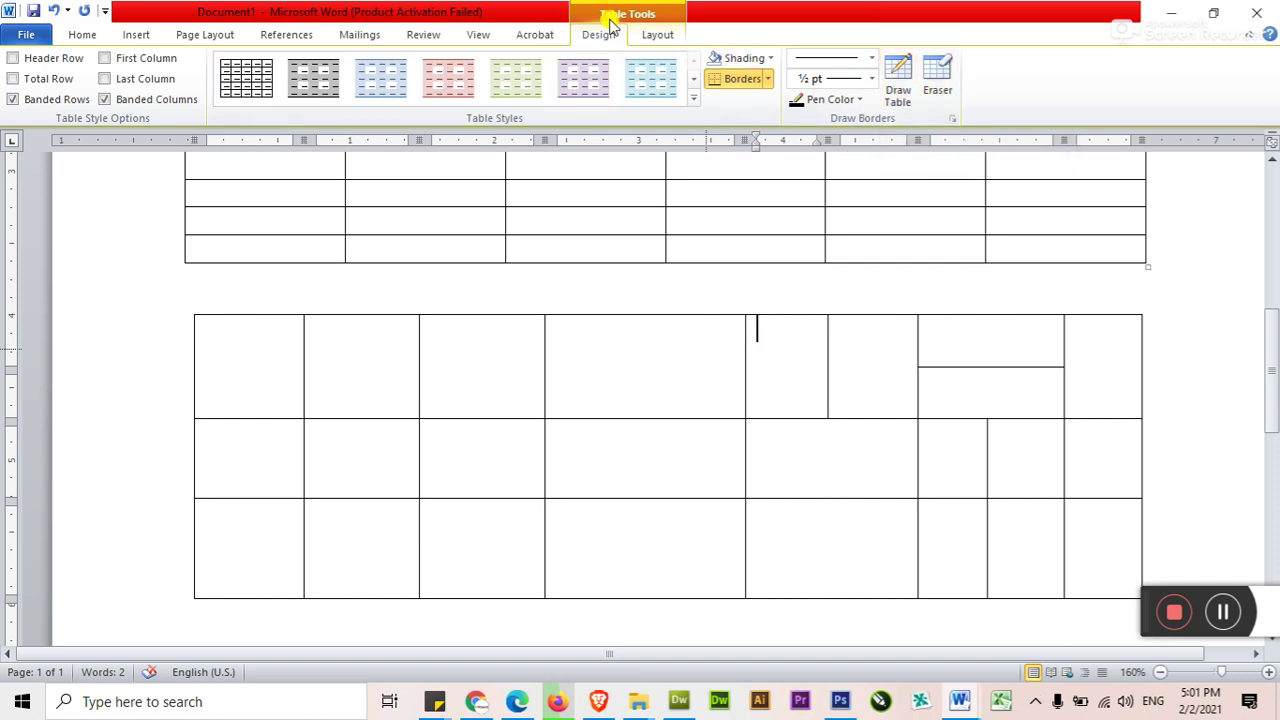
Examine the design and layout options offered for the drawn table.
click(612, 383)
click(773, 365)
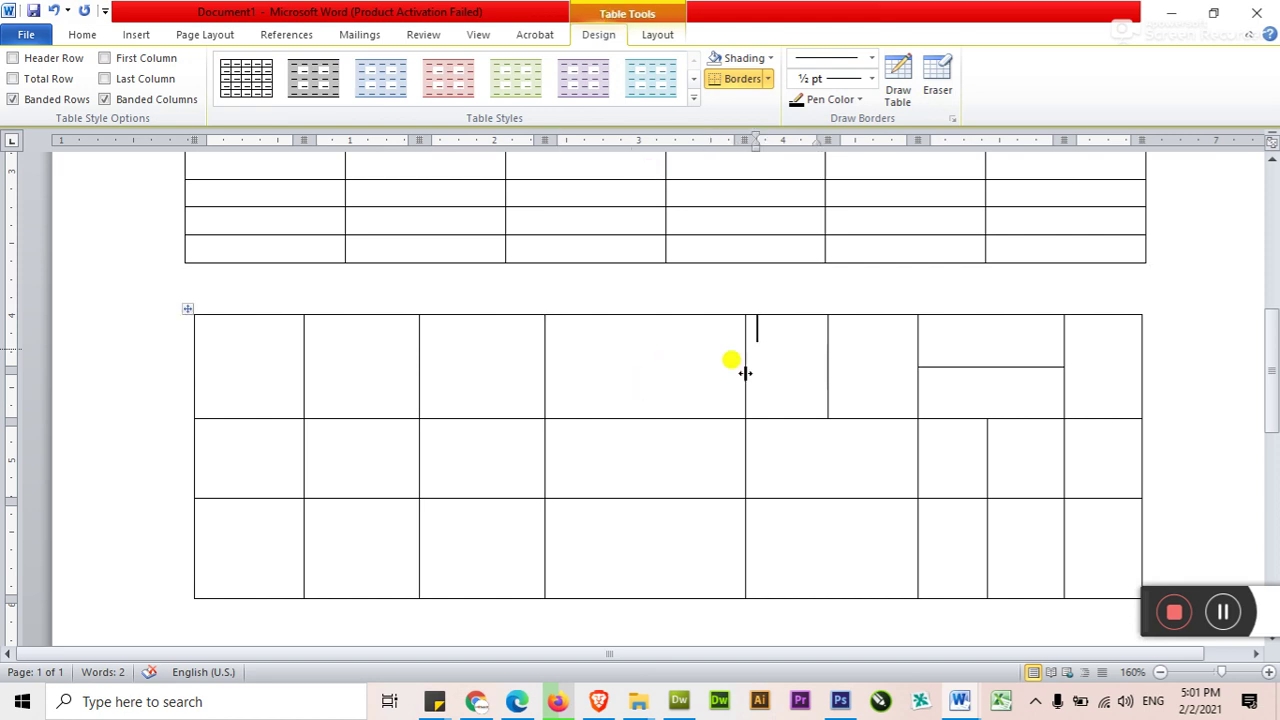
click(684, 374)
click(765, 371)
click(348, 373)
click(478, 458)
click(571, 395)
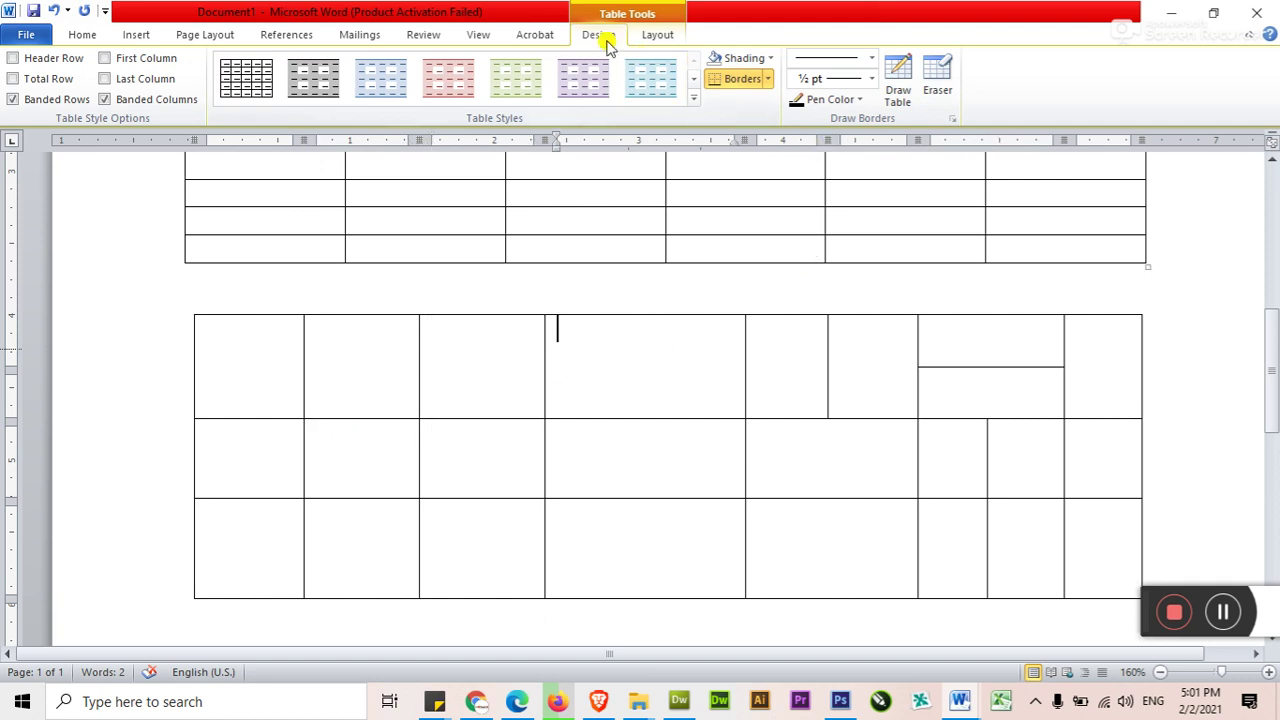
click(655, 38)
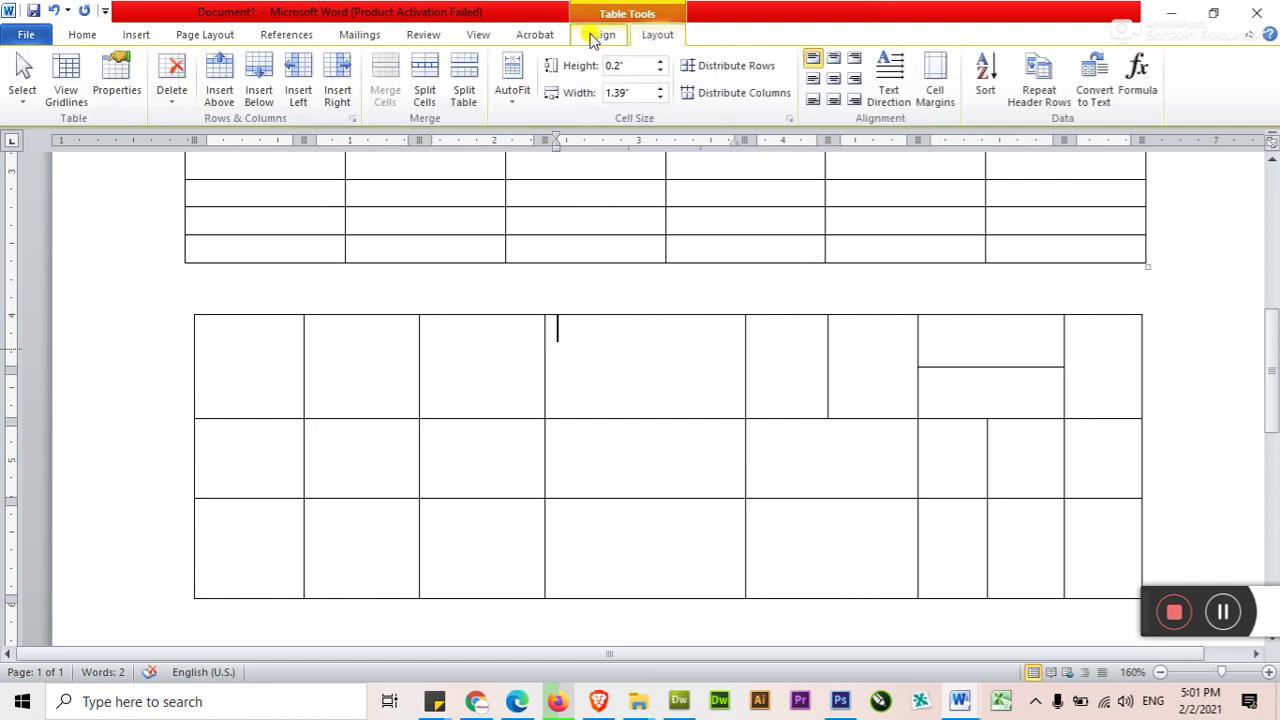
click(594, 36)
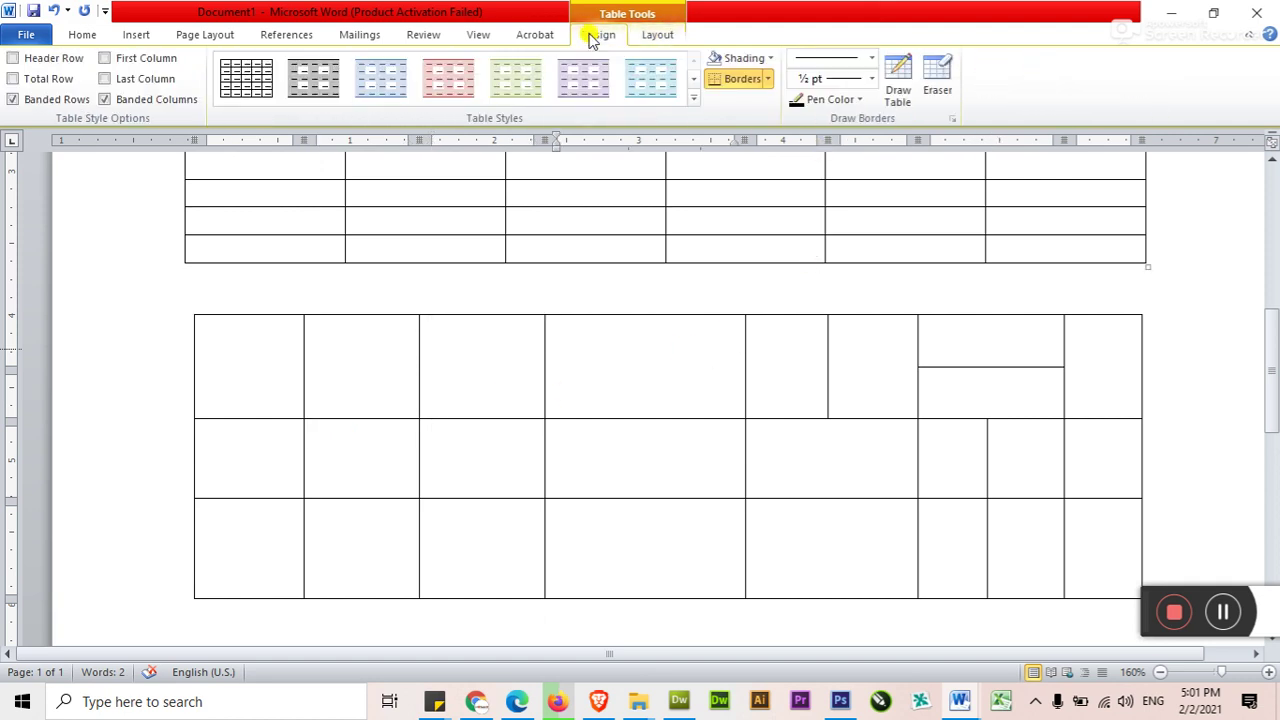
Erase the partial dividing lines inside the fifth and sixth columns of the drawn table.
click(938, 82)
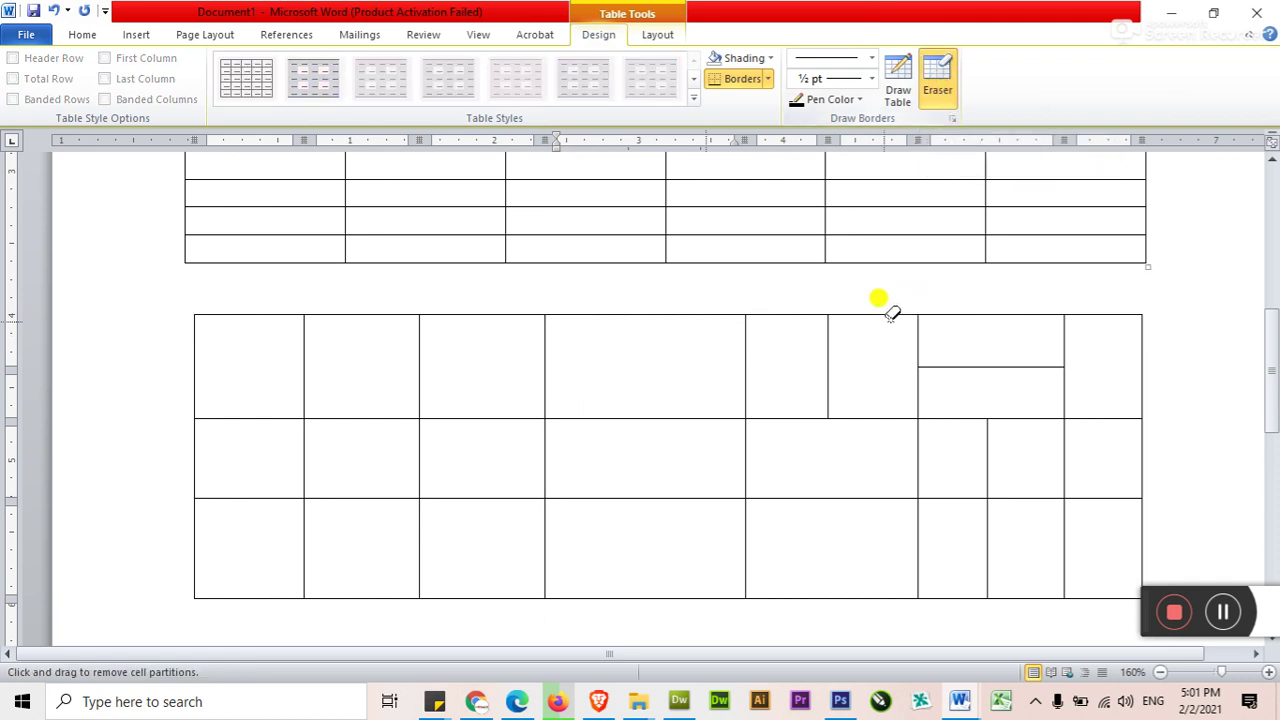
click(829, 357)
click(945, 366)
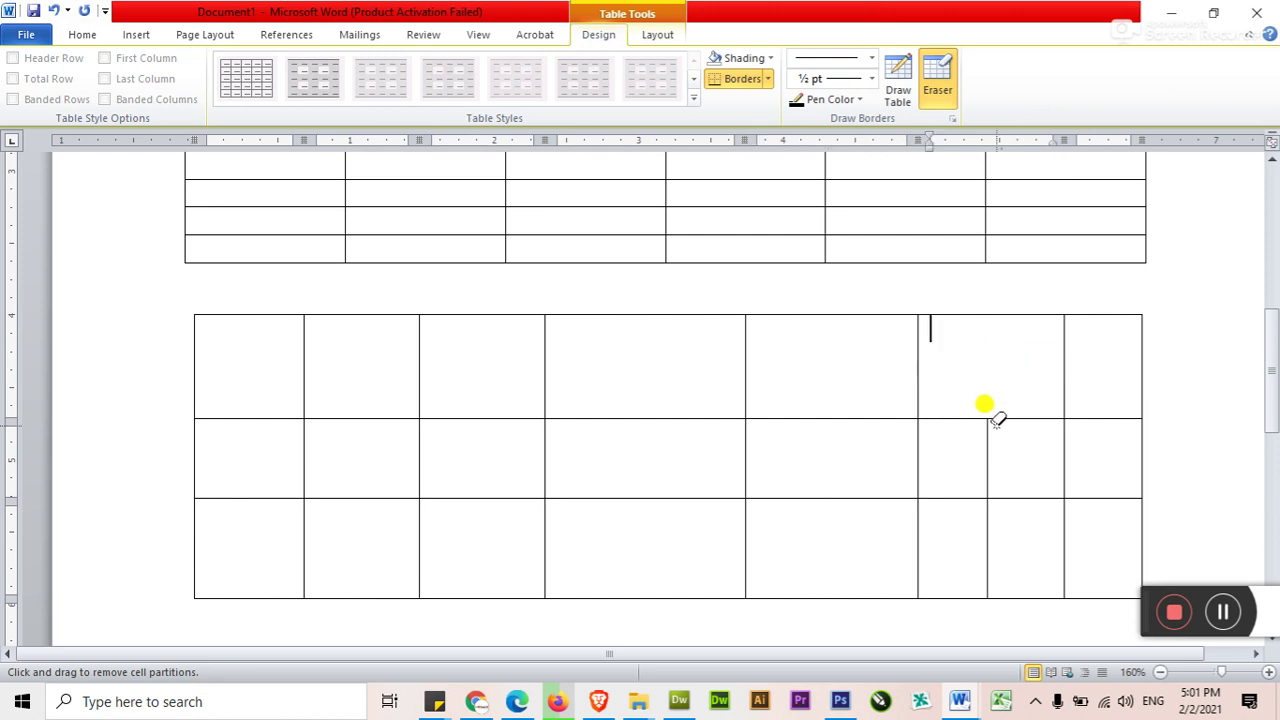
click(987, 474)
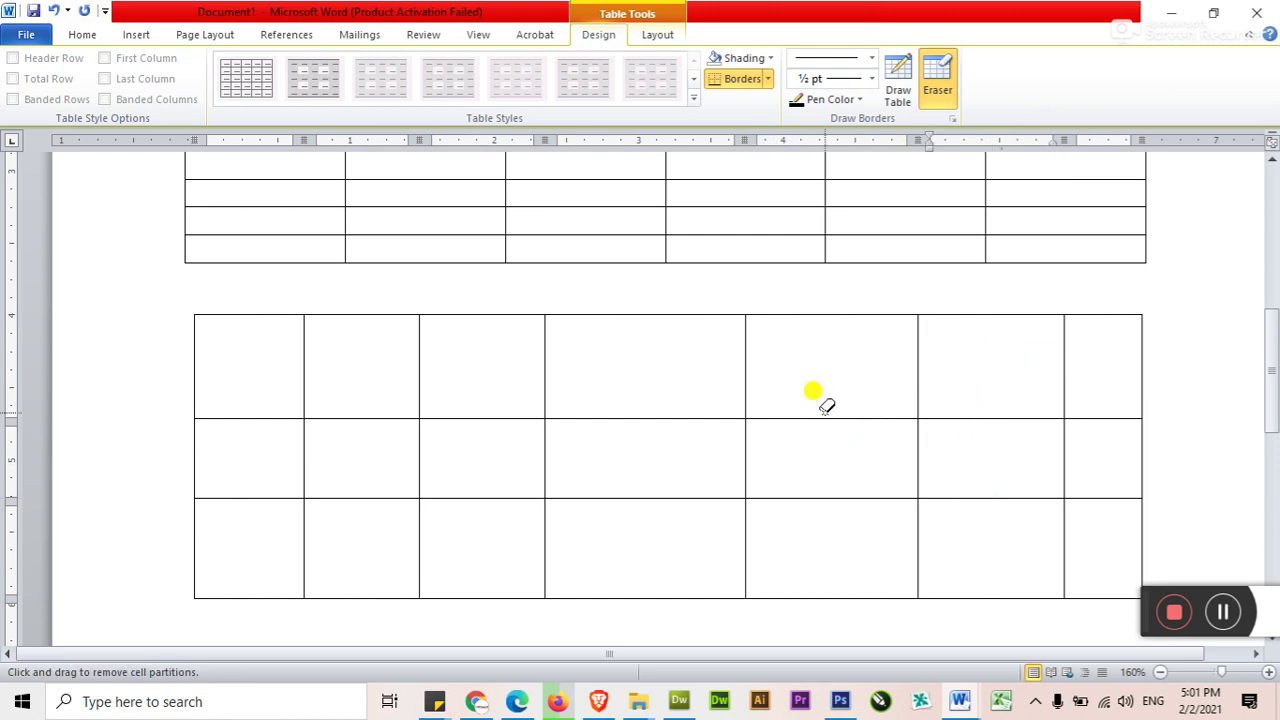
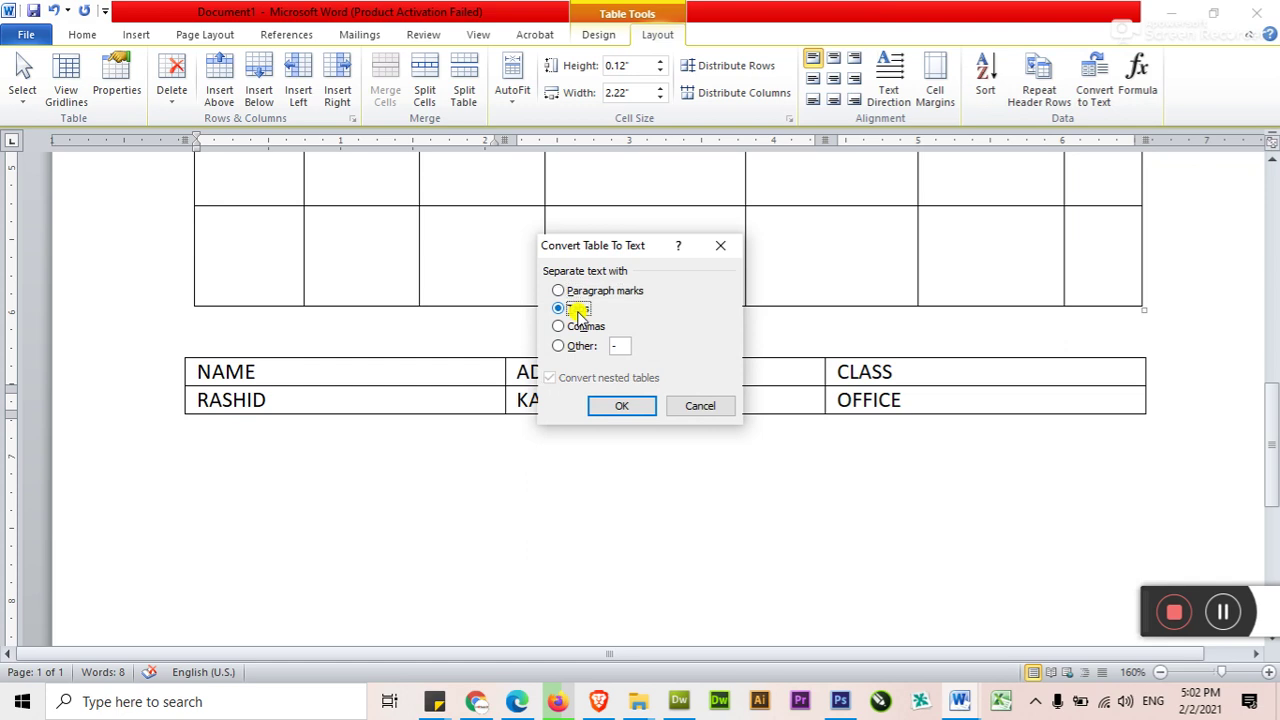
Convert the small table with NAME, ADDRESS and CLASS headings to text separated by tabs.
drag(600, 248, 608, 176)
click(622, 336)
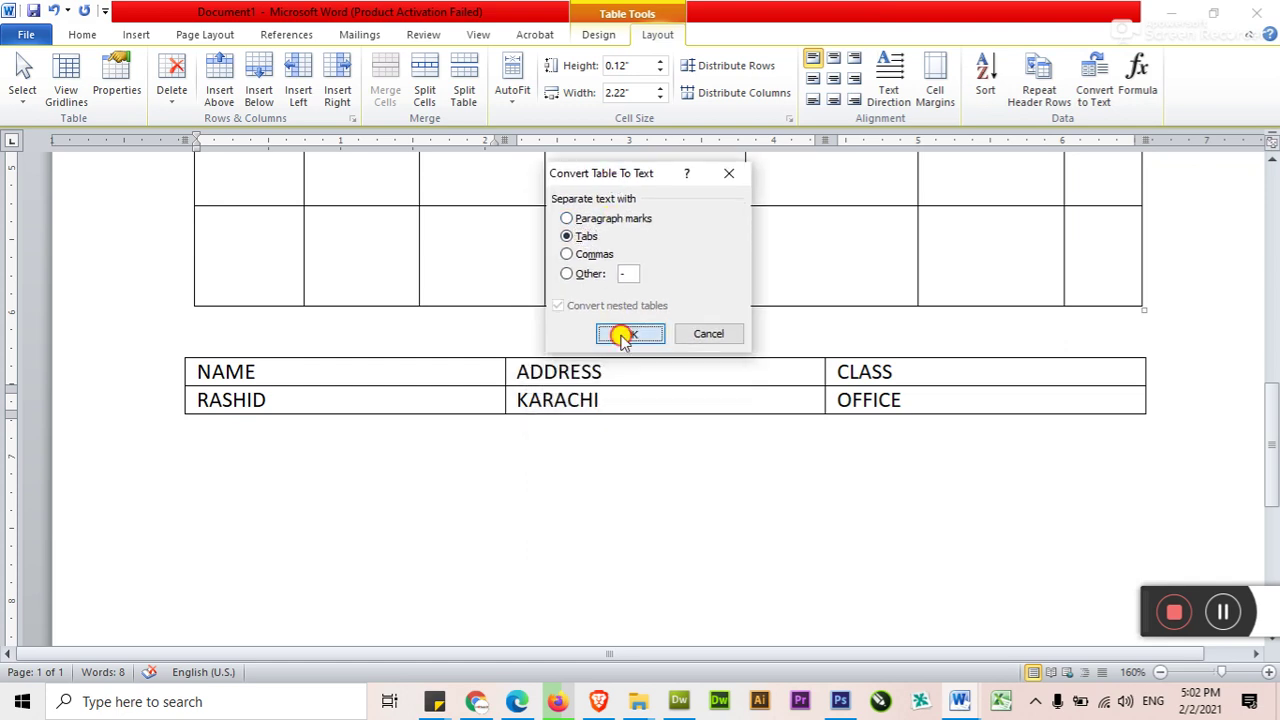
click(586, 457)
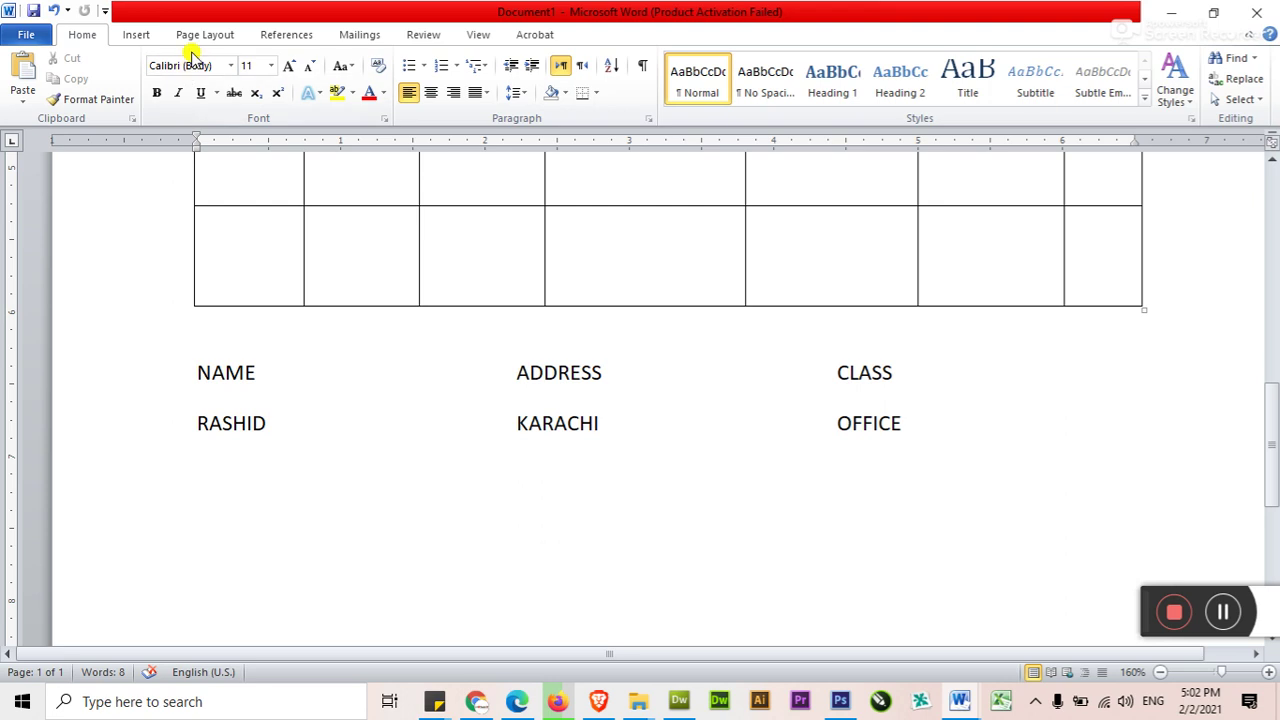
Convert the two tab-separated lines of text into a table with 3 columns, fixed automatic column width and text separated at tabs.
click(145, 37)
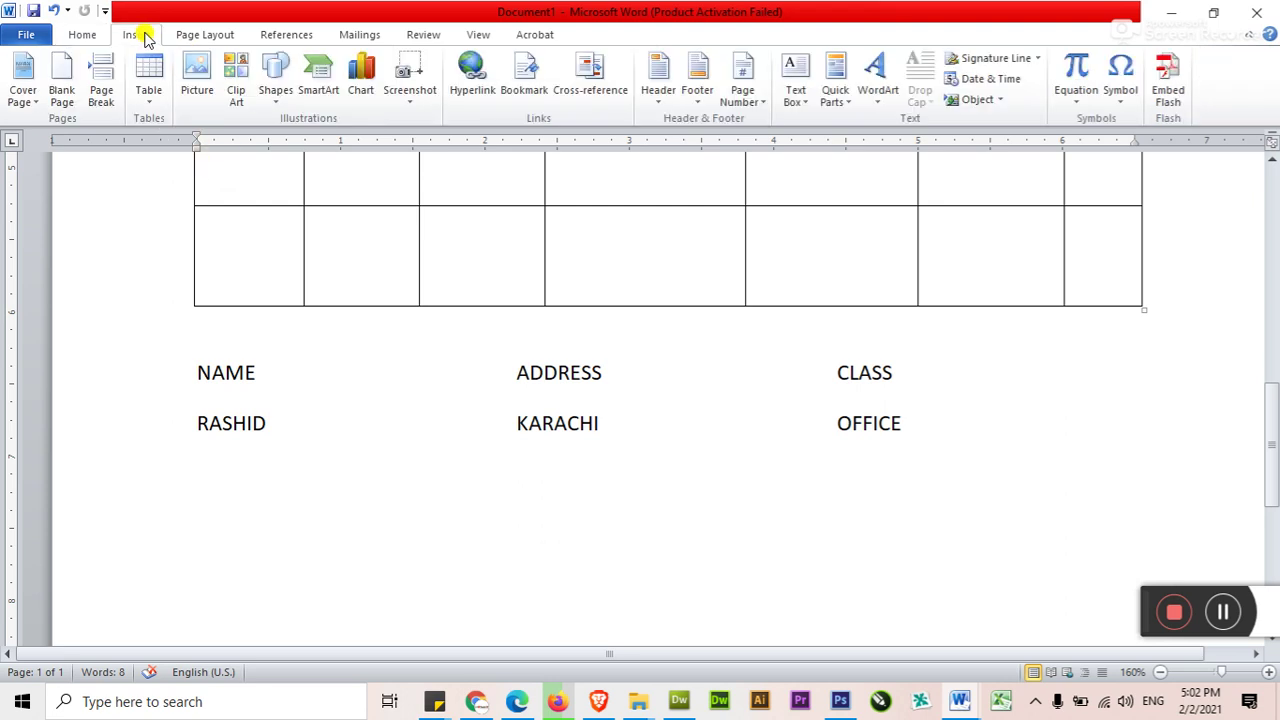
click(147, 100)
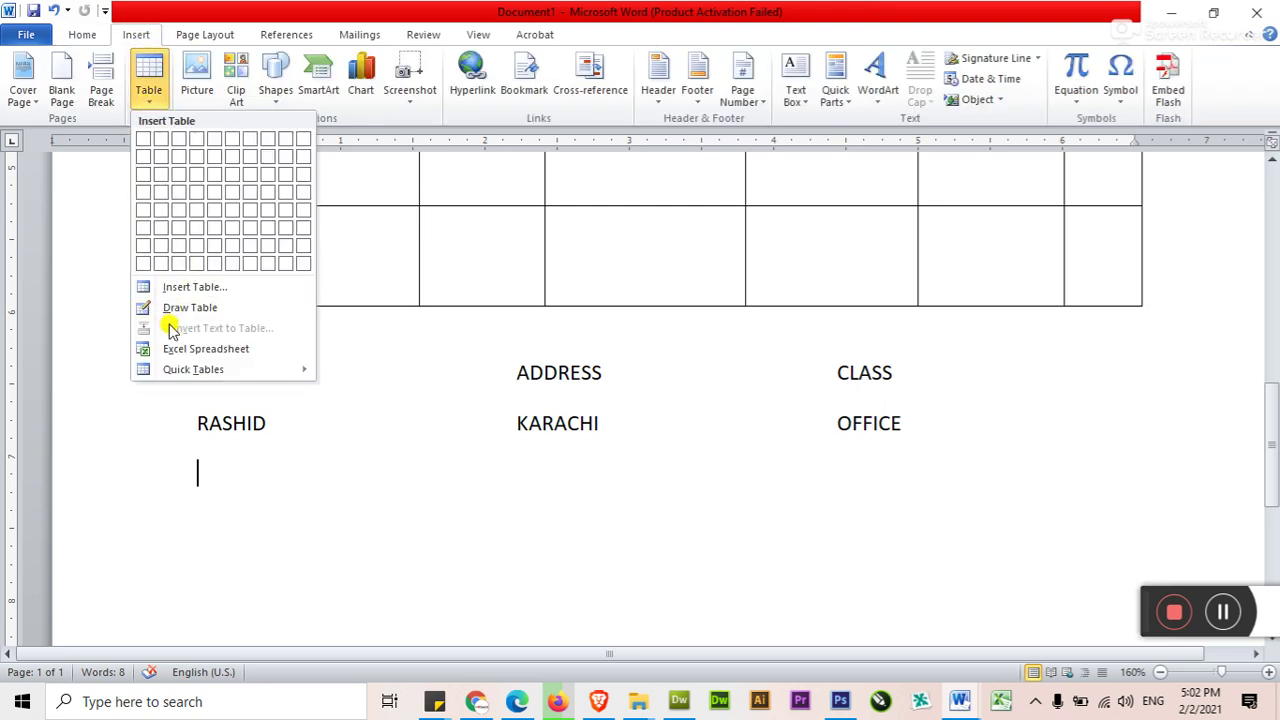
click(262, 428)
drag(197, 372, 905, 425)
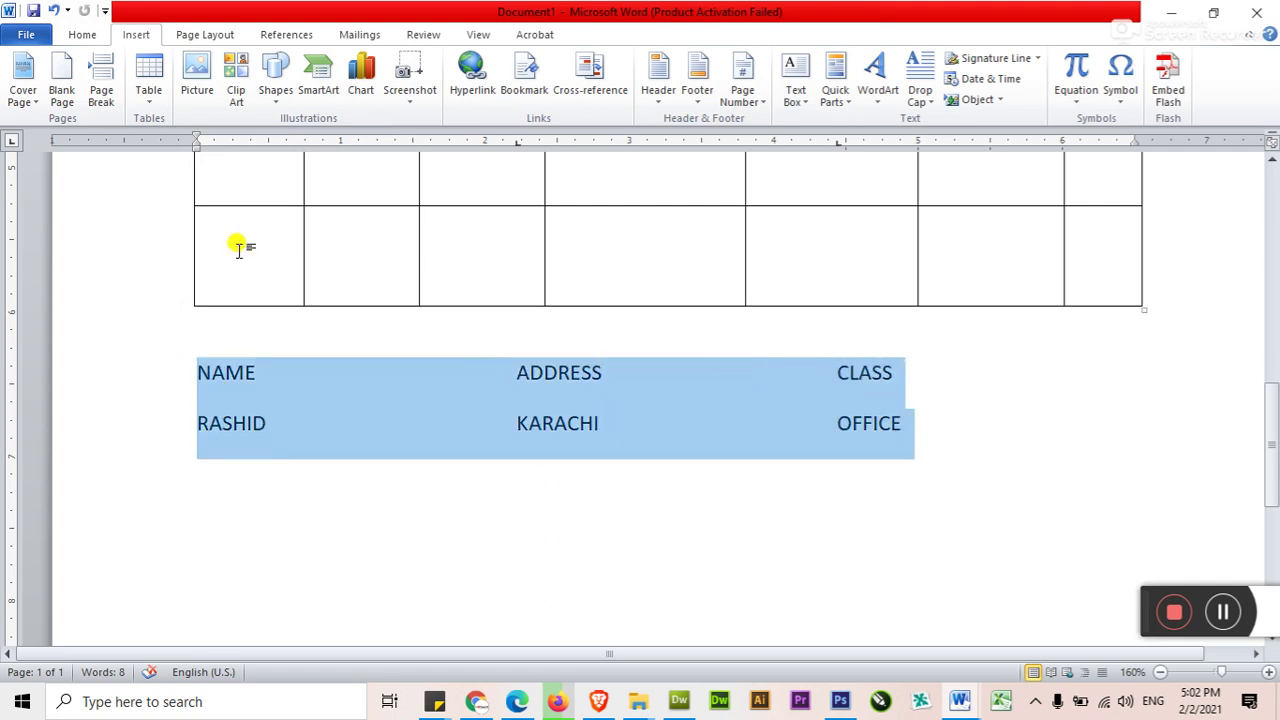
click(148, 80)
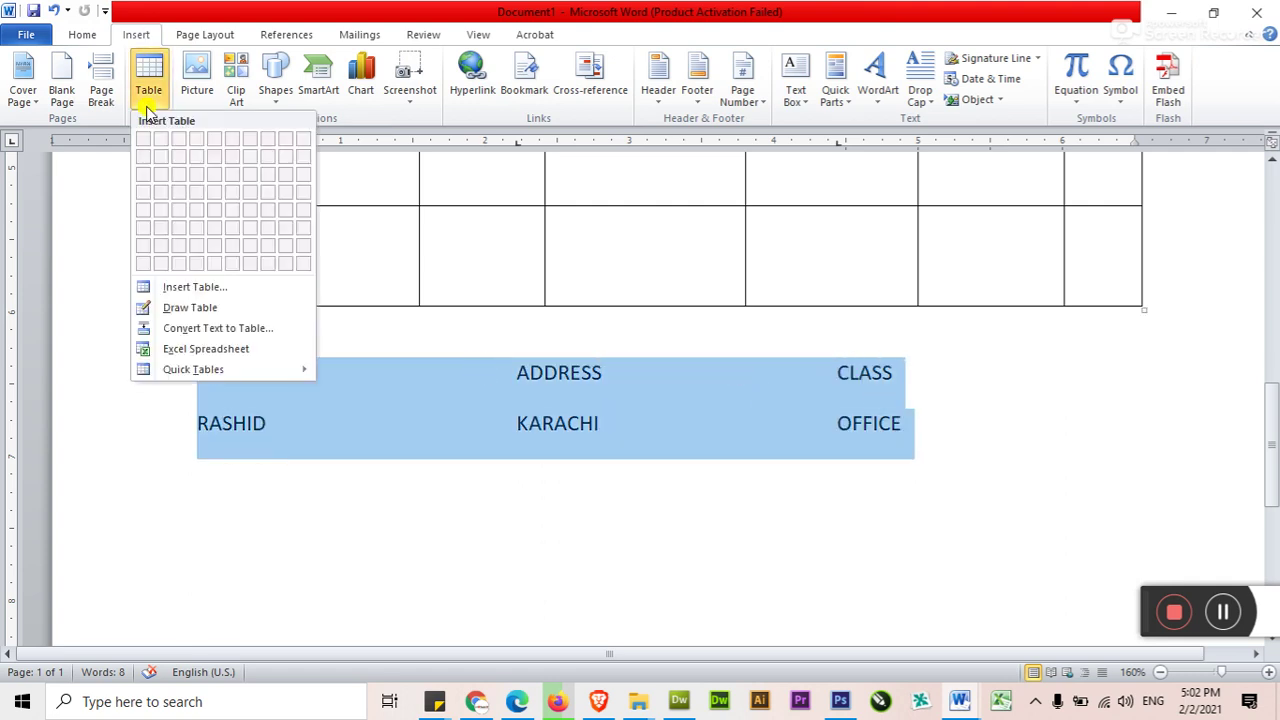
click(242, 329)
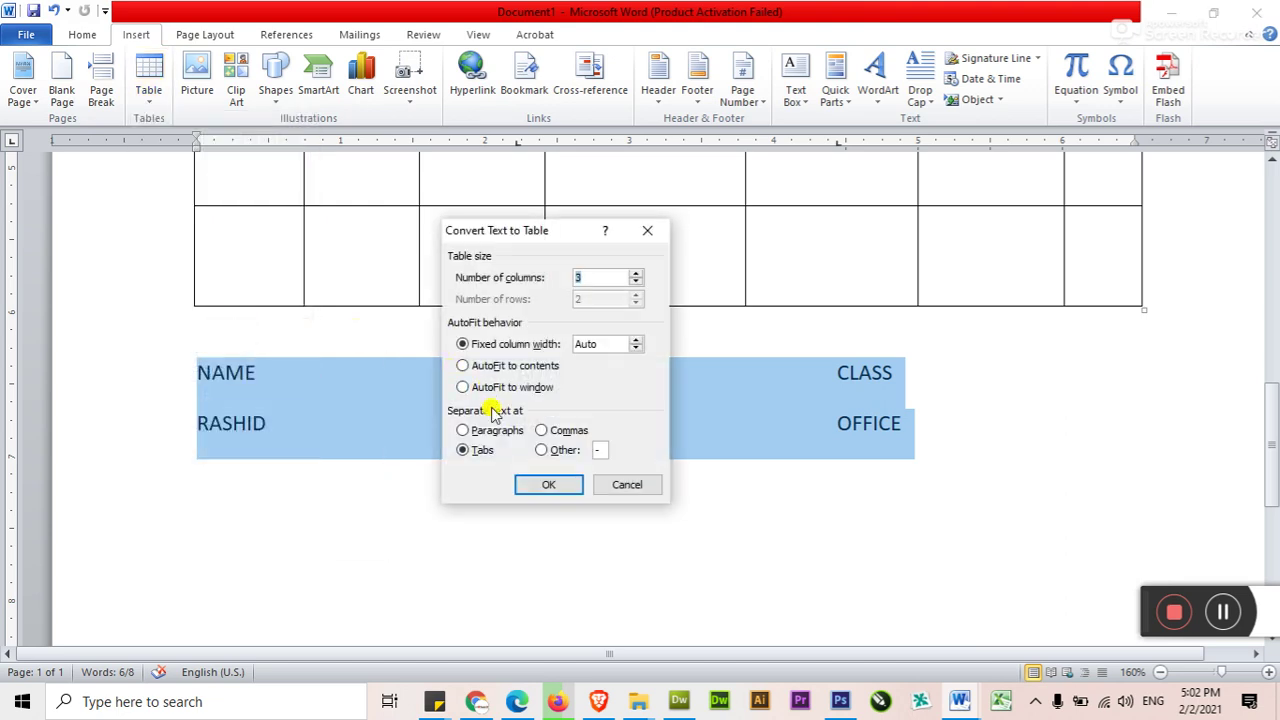
click(549, 486)
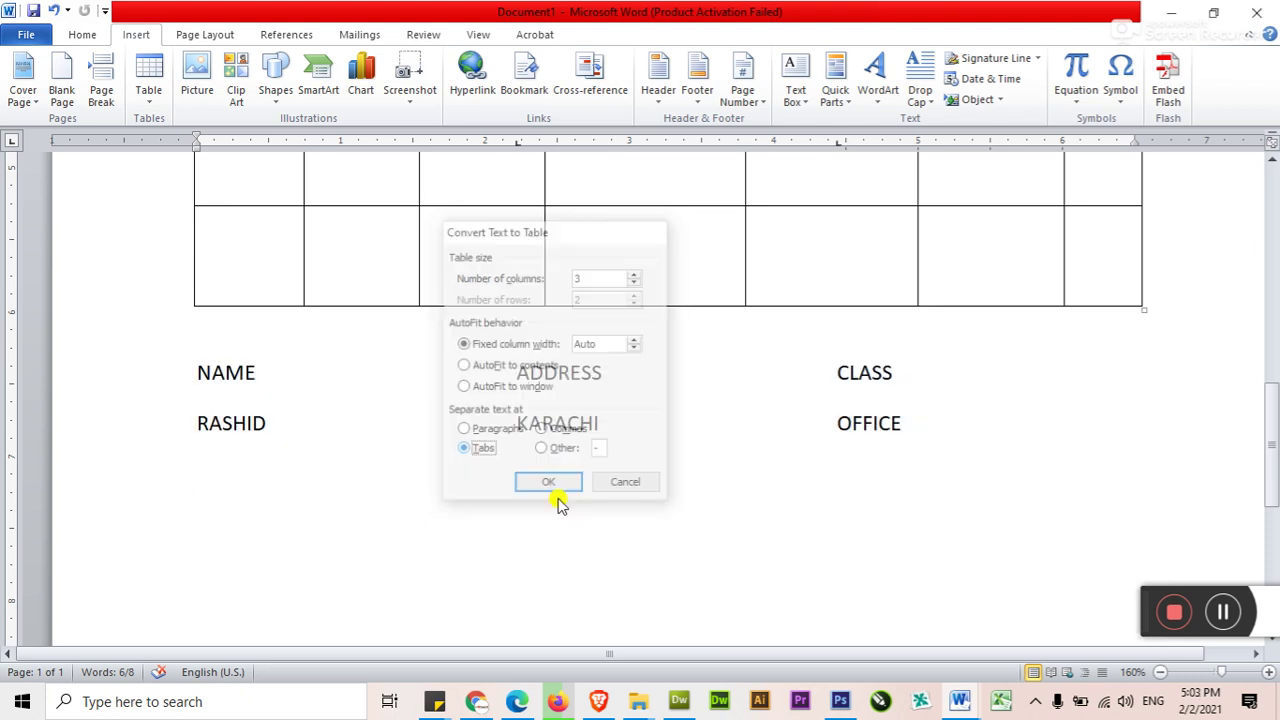
click(240, 503)
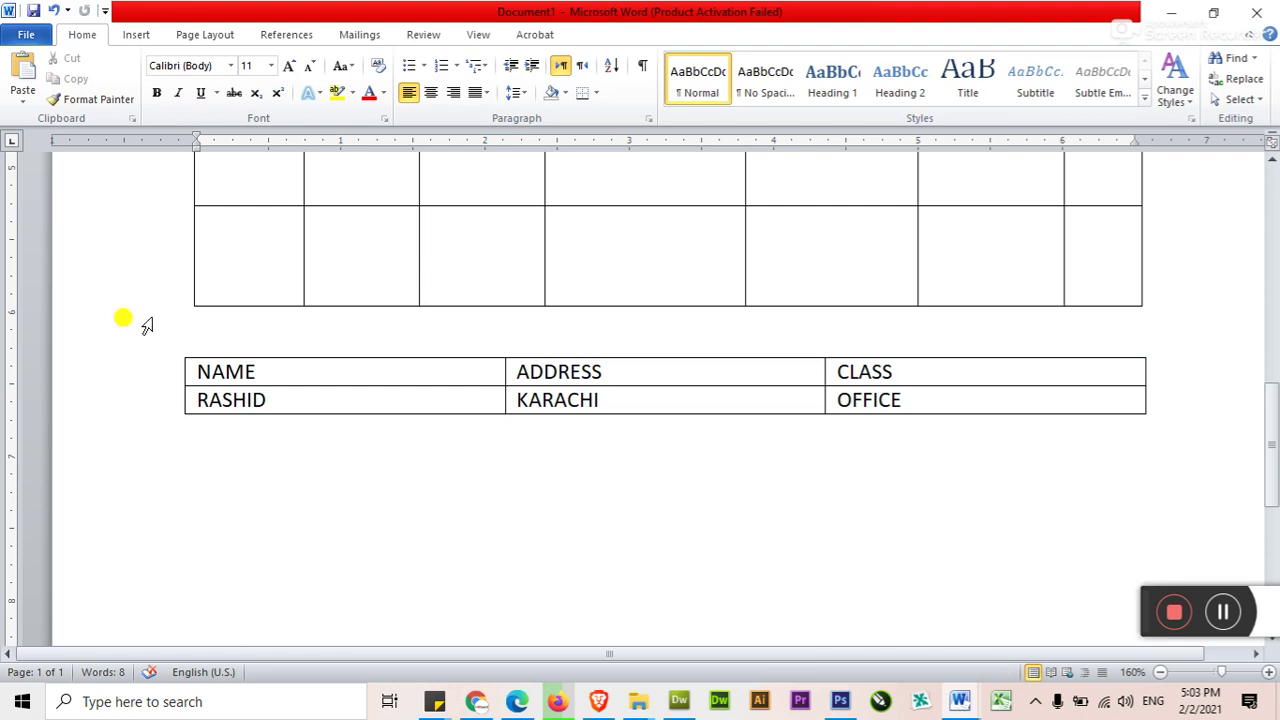
Insert an Excel spreadsheet below the NAME, ADDRESS and CLASS table and close its separate worksheet window.
click(136, 32)
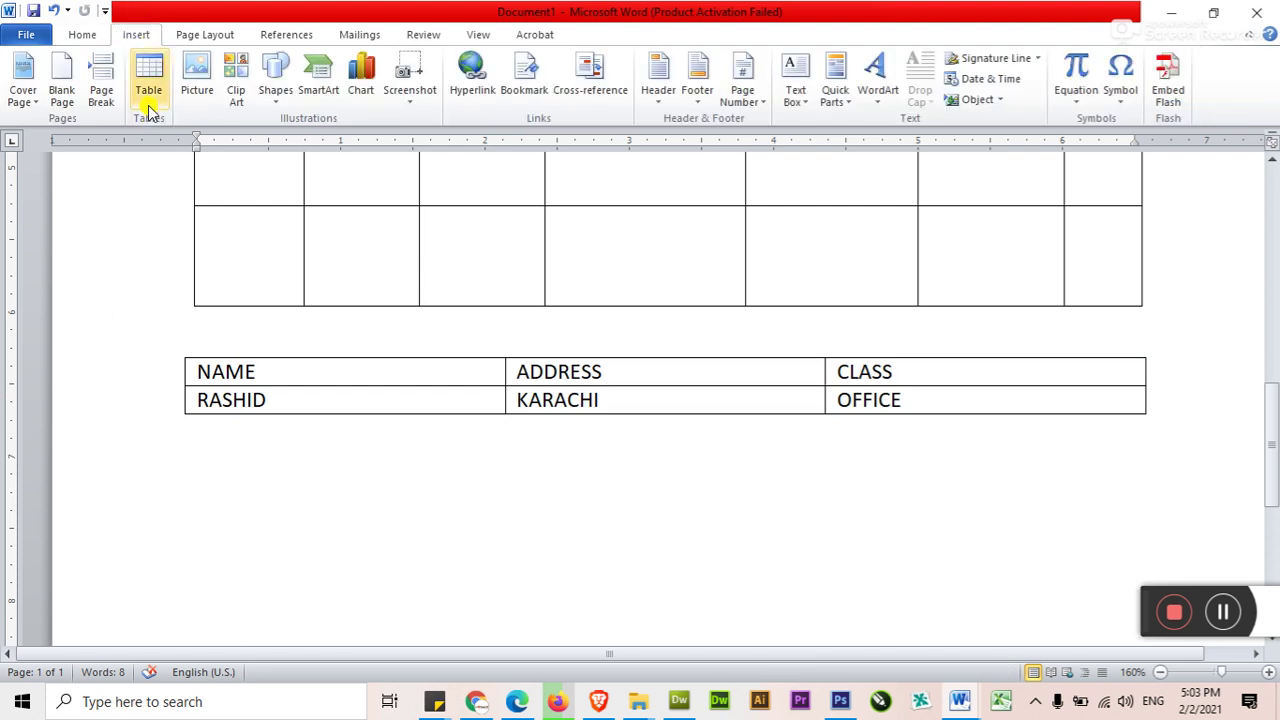
click(150, 112)
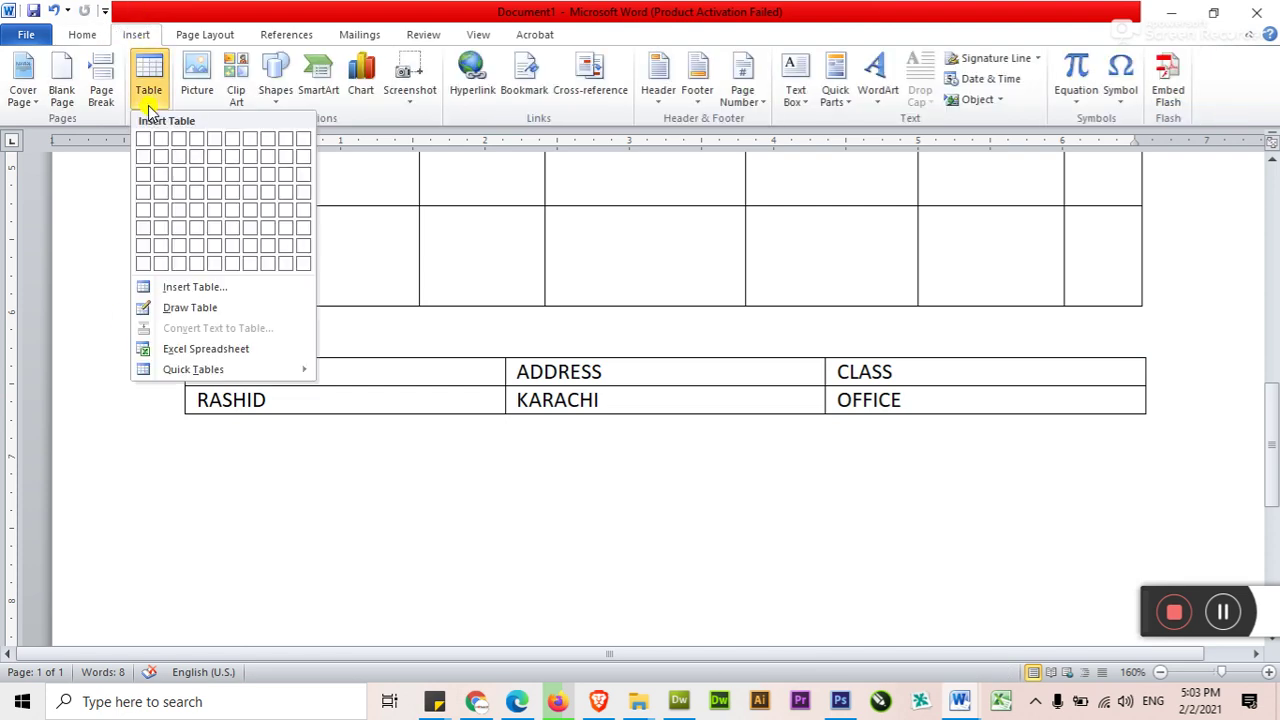
click(197, 350)
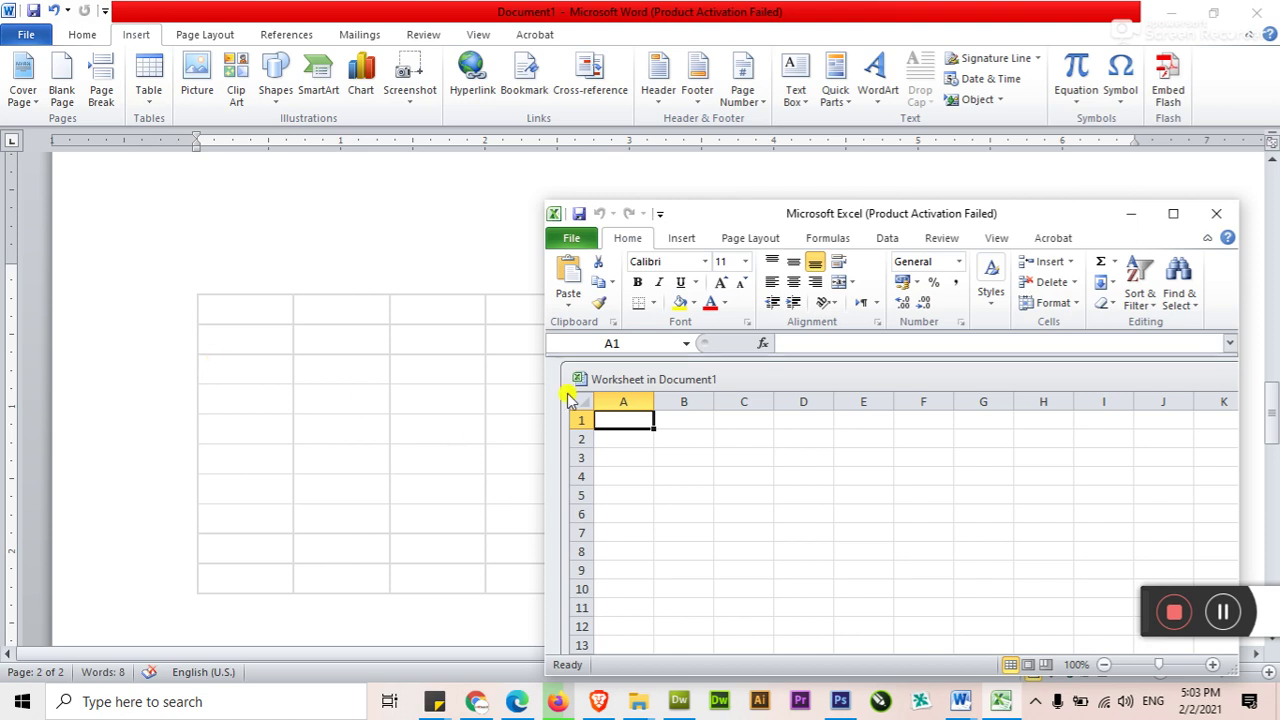
drag(940, 215, 872, 182)
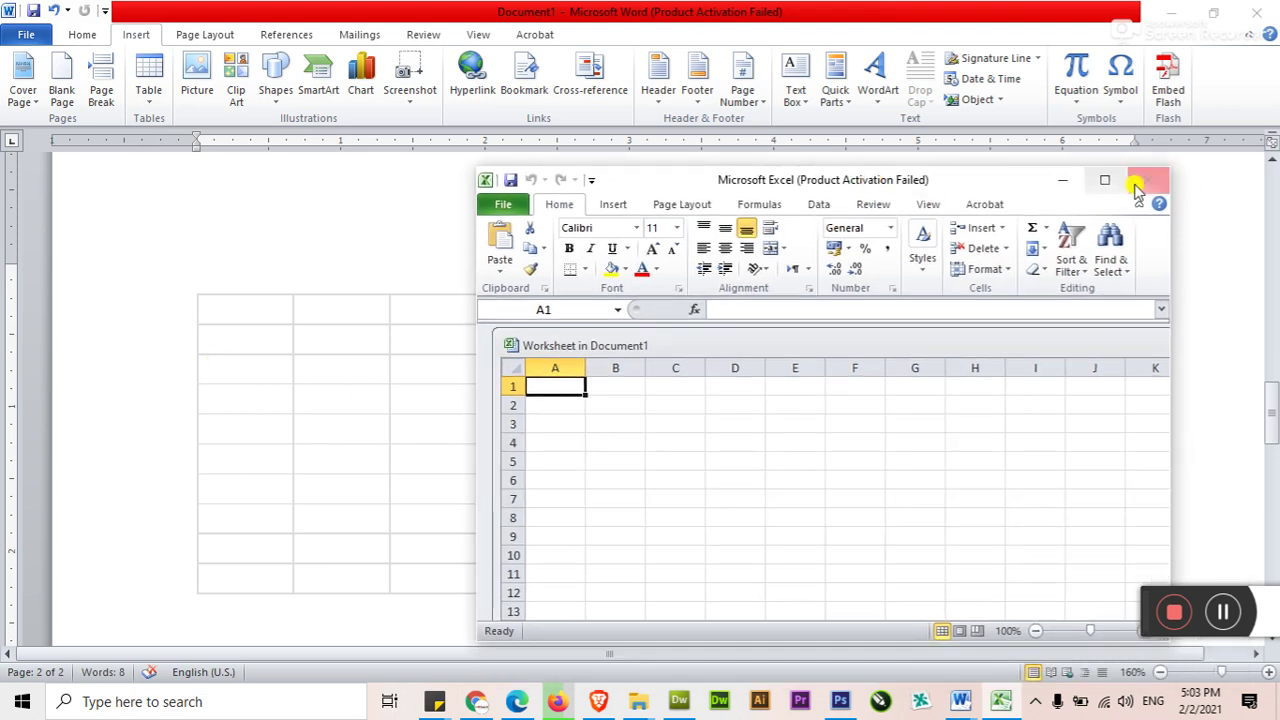
click(1142, 180)
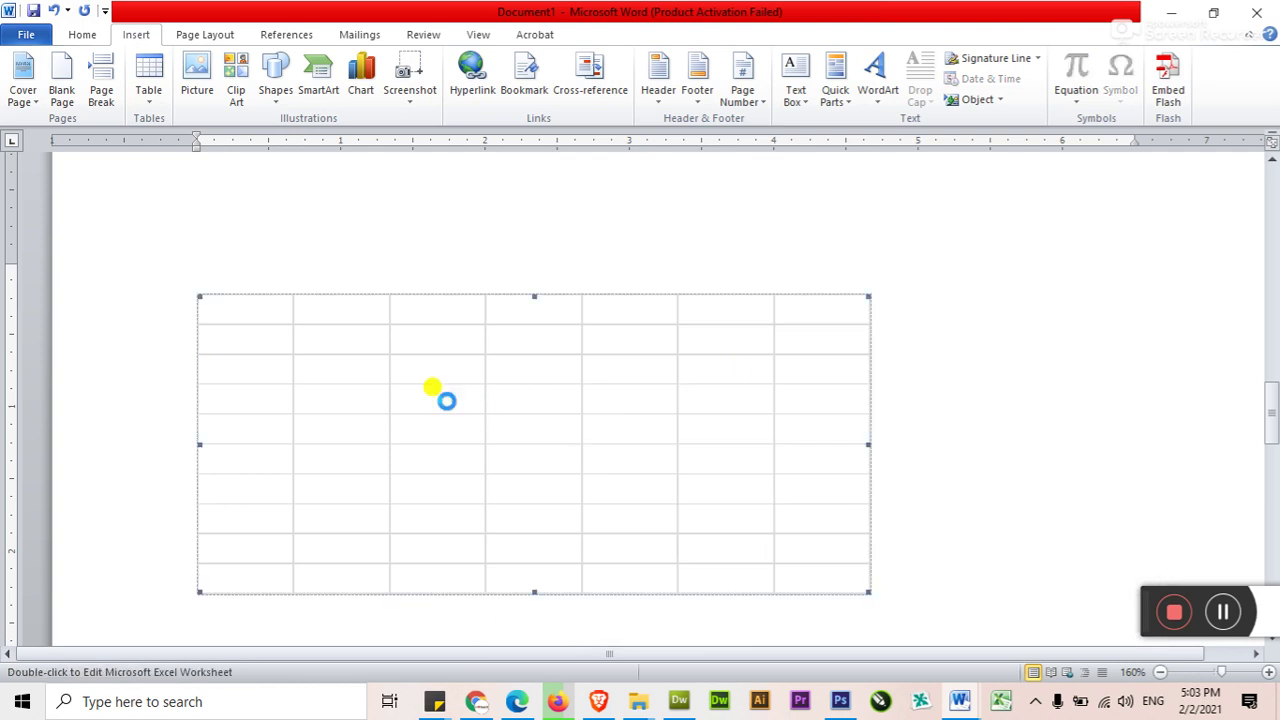
Open the embedded spreadsheet for editing in place and enter 200, 300, 400 and 500 in cells C3 to C6.
double_click(431, 388)
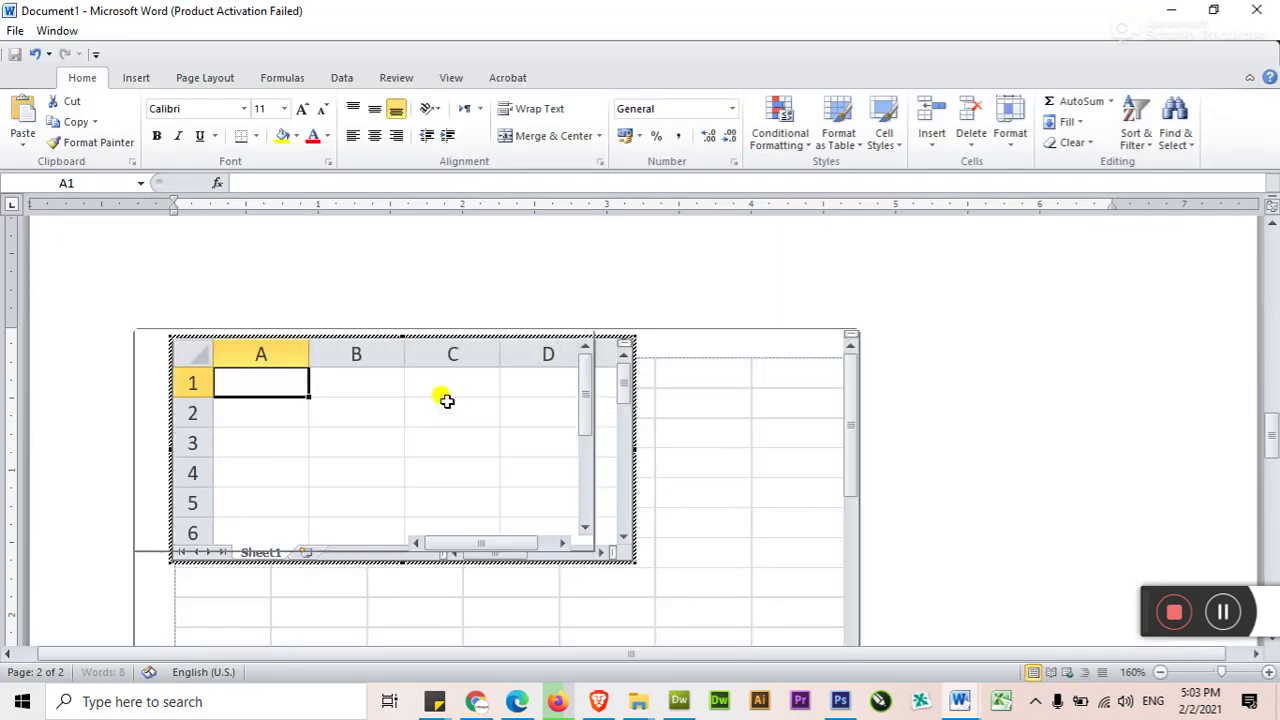
click(314, 466)
click(395, 439)
click(322, 430)
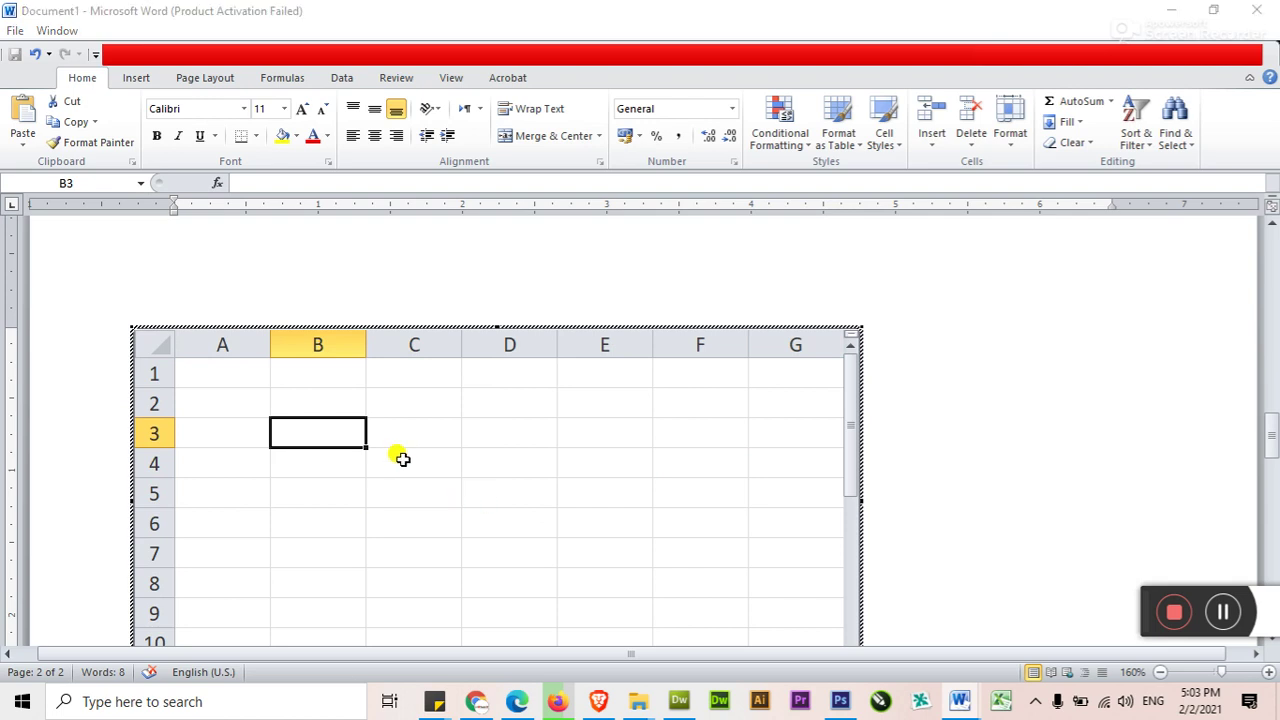
click(822, 525)
click(432, 405)
click(419, 432)
click(414, 460)
click(412, 440)
text(200)
key(Return)
text(300)
key(Return)
text(400)
key(Return)
text(500)
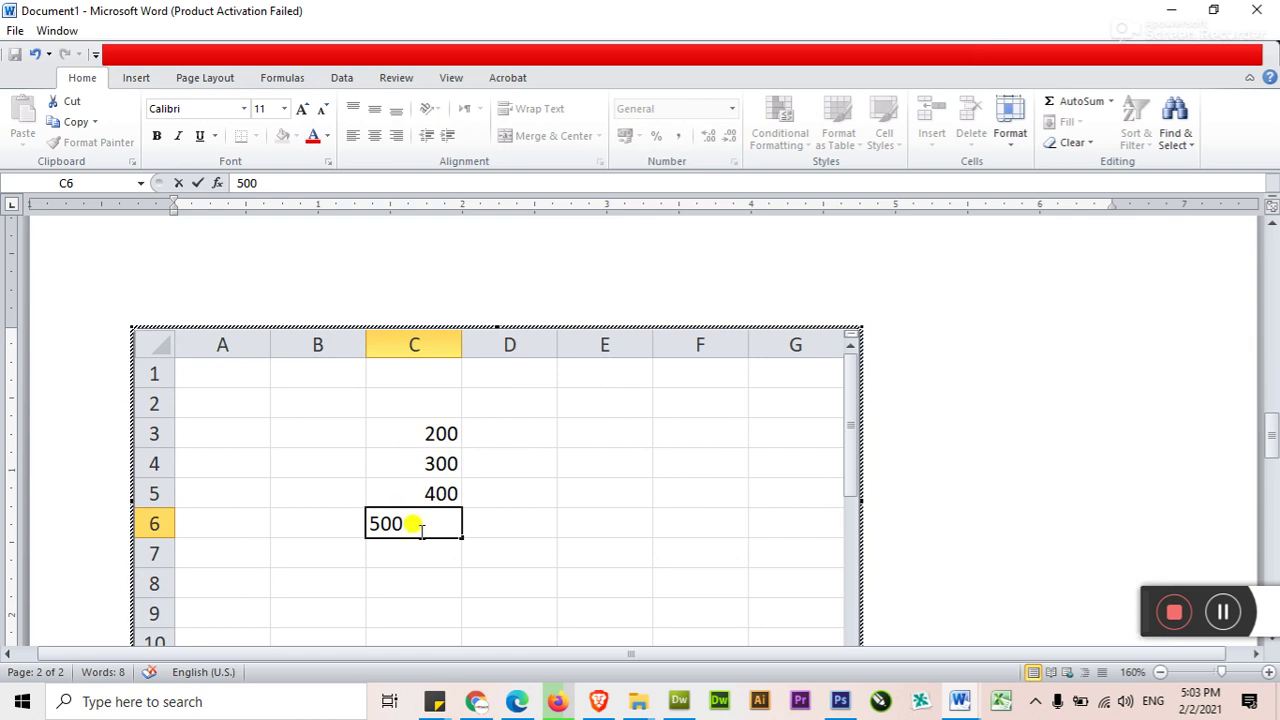
key(Return)
Enter the formula =SUM(C3:C6) in cell C7 and make that cell bold.
text(=S)
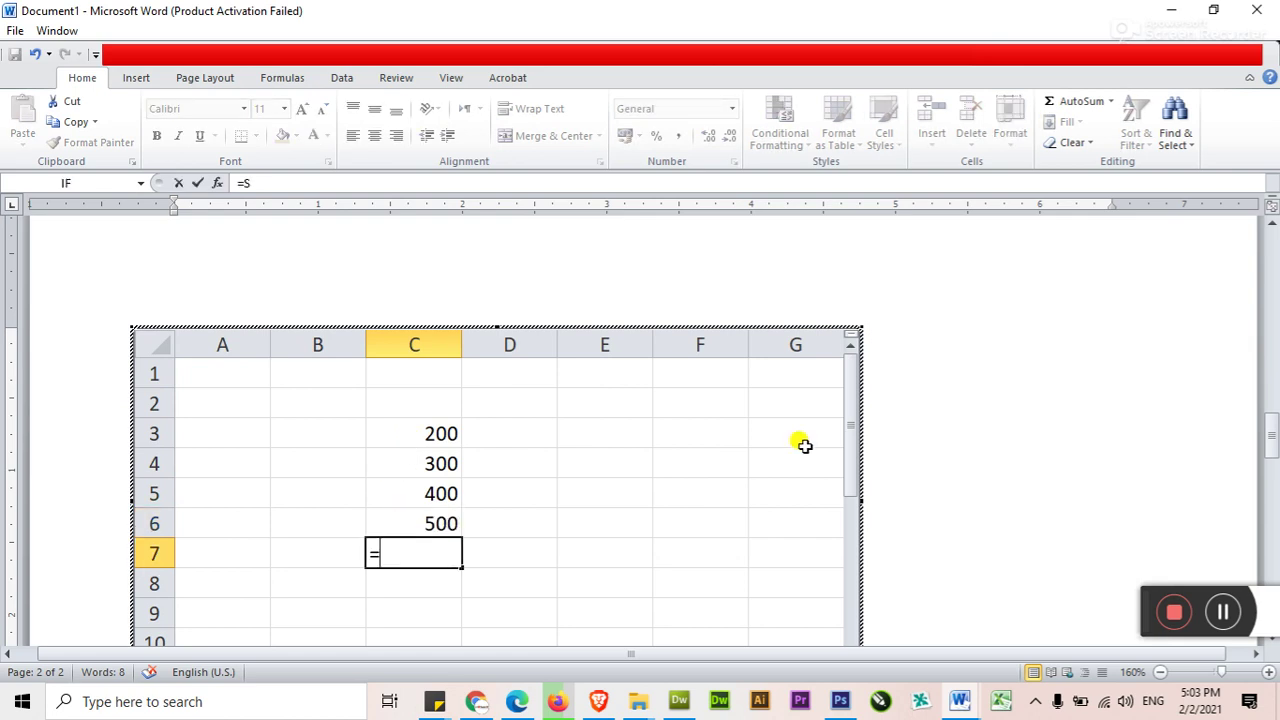
text(UM(C)
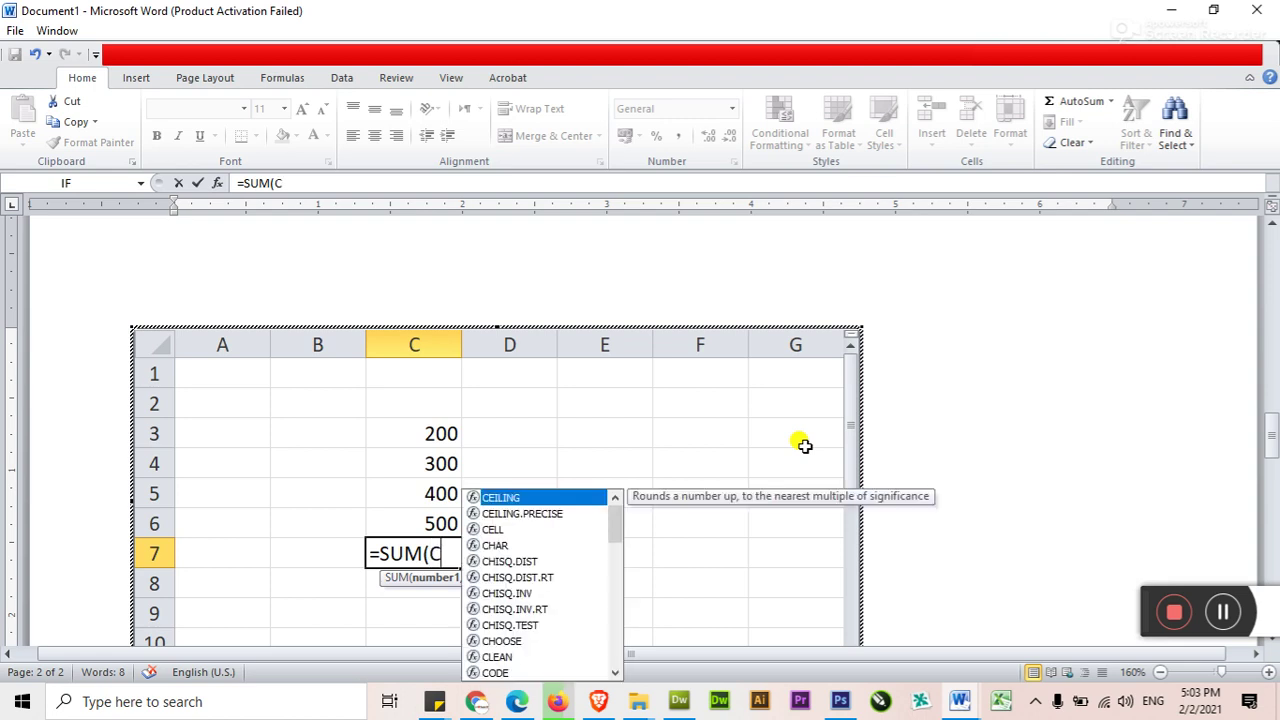
text(3:C6)
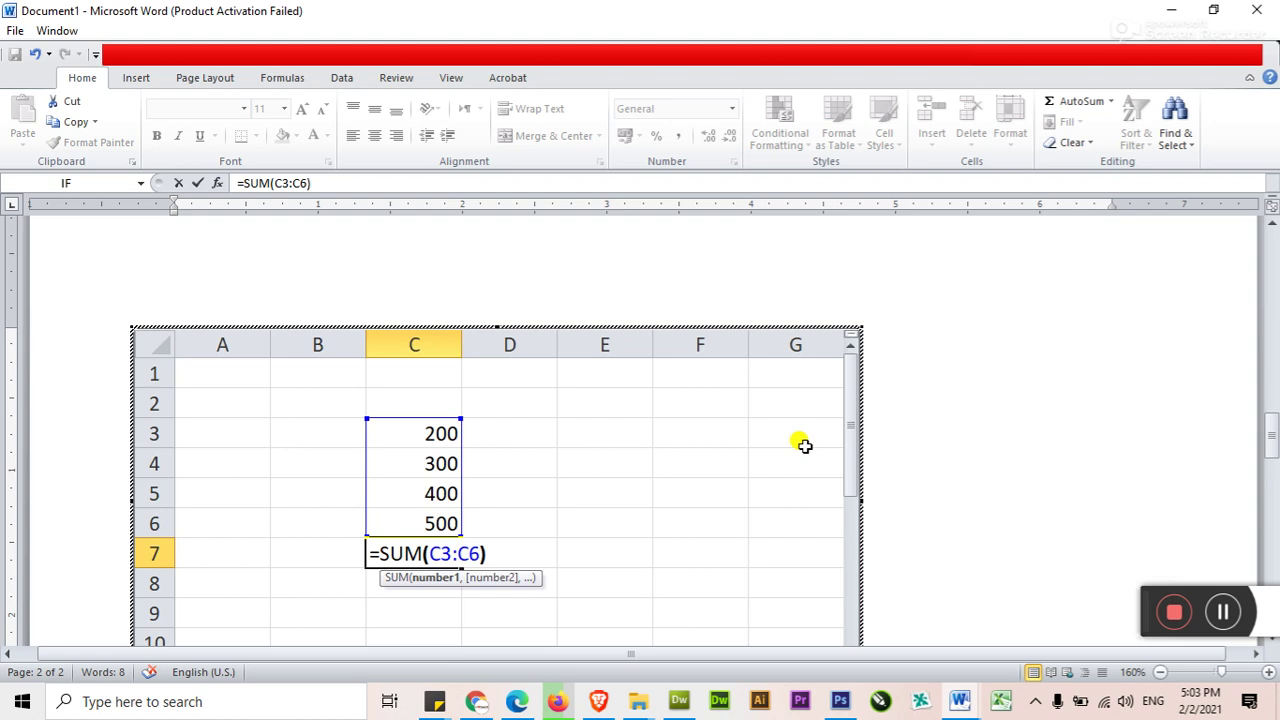
text())
key(Return)
key(Up)
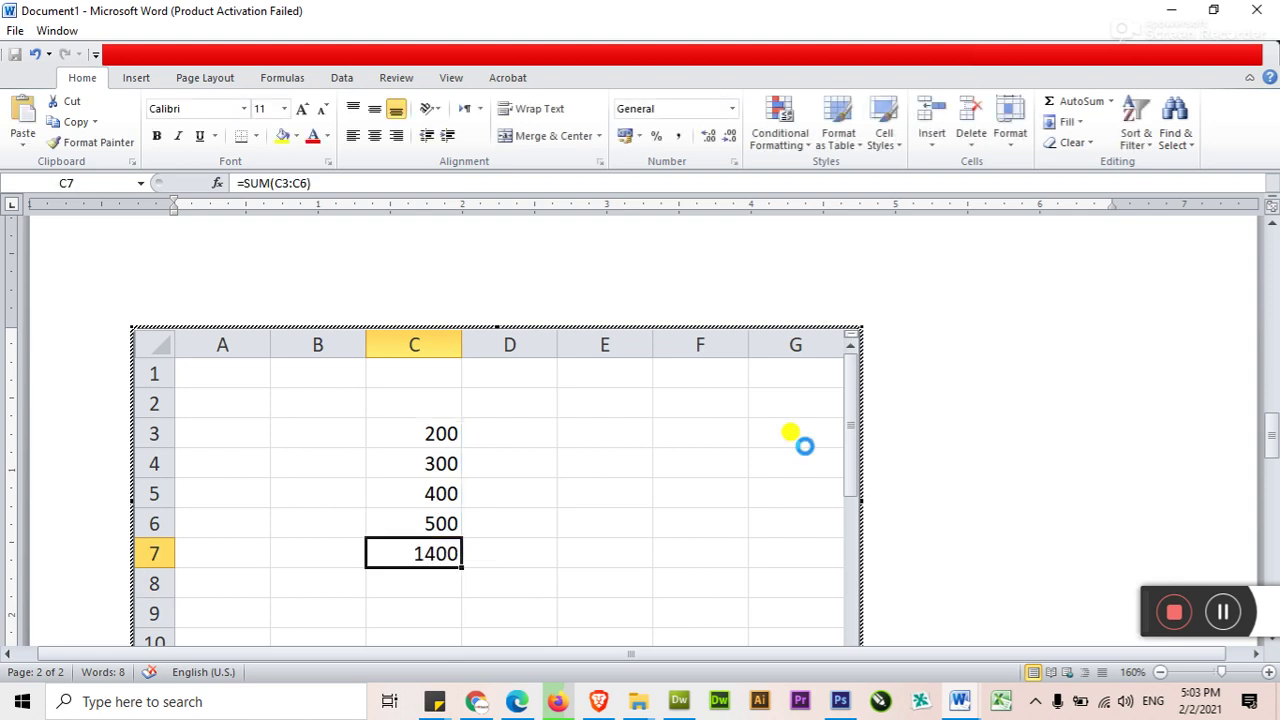
key(ctrl+b)
click(586, 511)
click(594, 463)
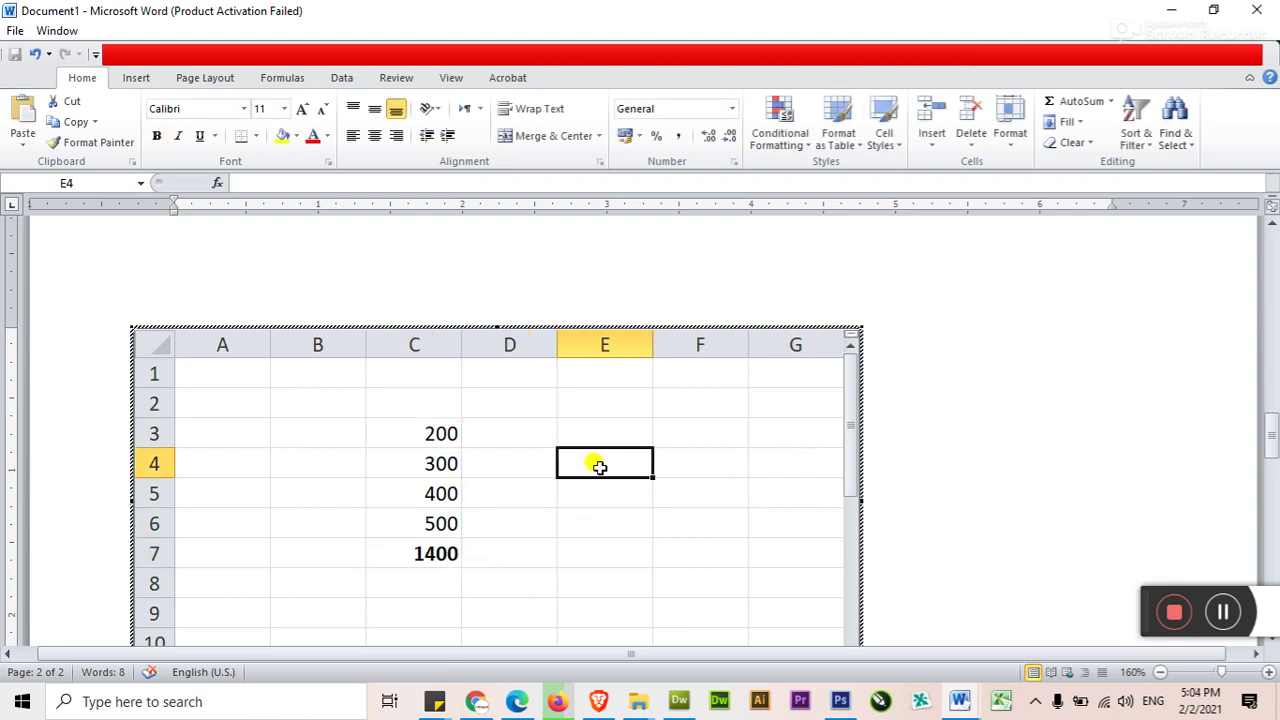
click(357, 555)
click(318, 463)
click(505, 434)
click(330, 463)
click(493, 488)
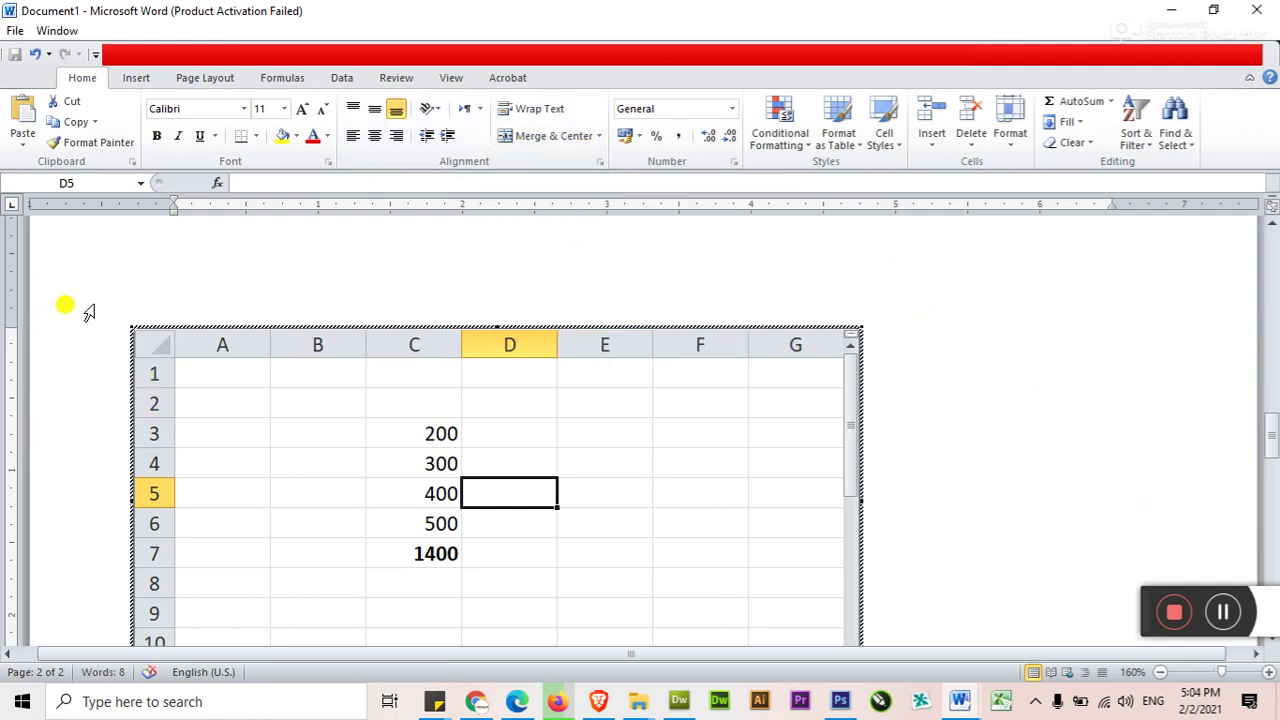
Leave the embedded spreadsheet's editing mode, reopen it once for editing and return to the document.
click(957, 410)
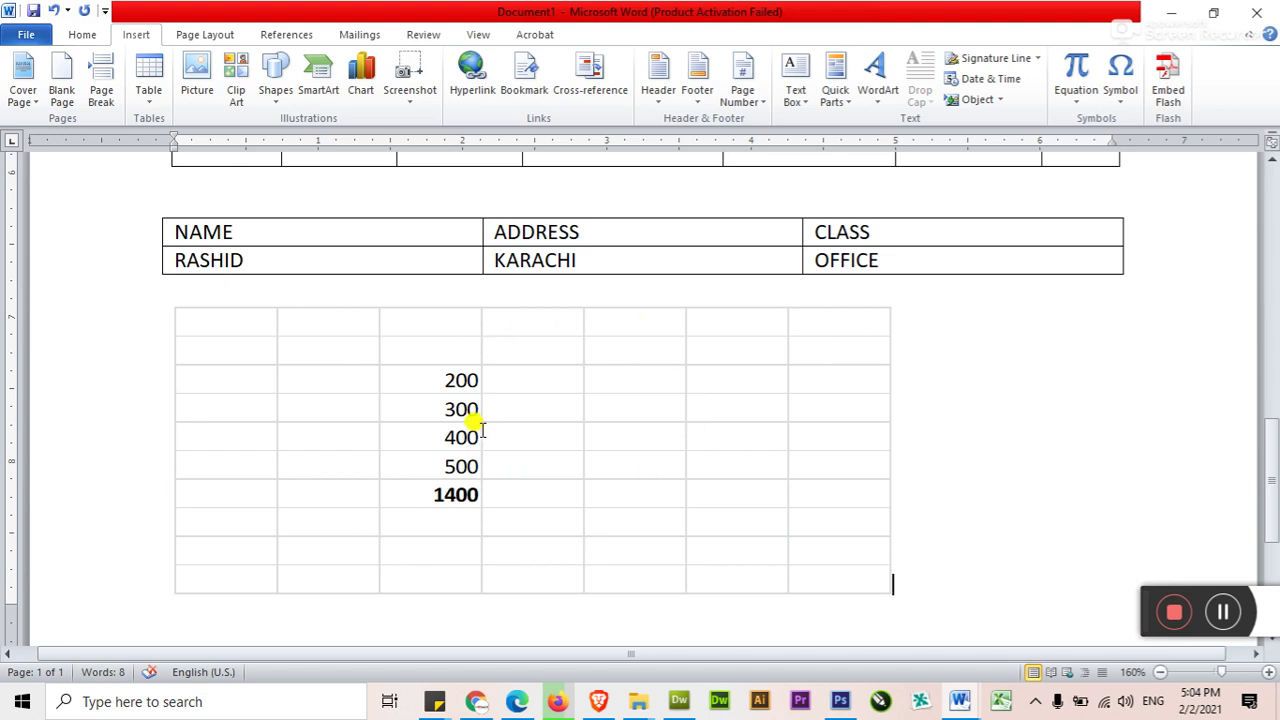
click(443, 500)
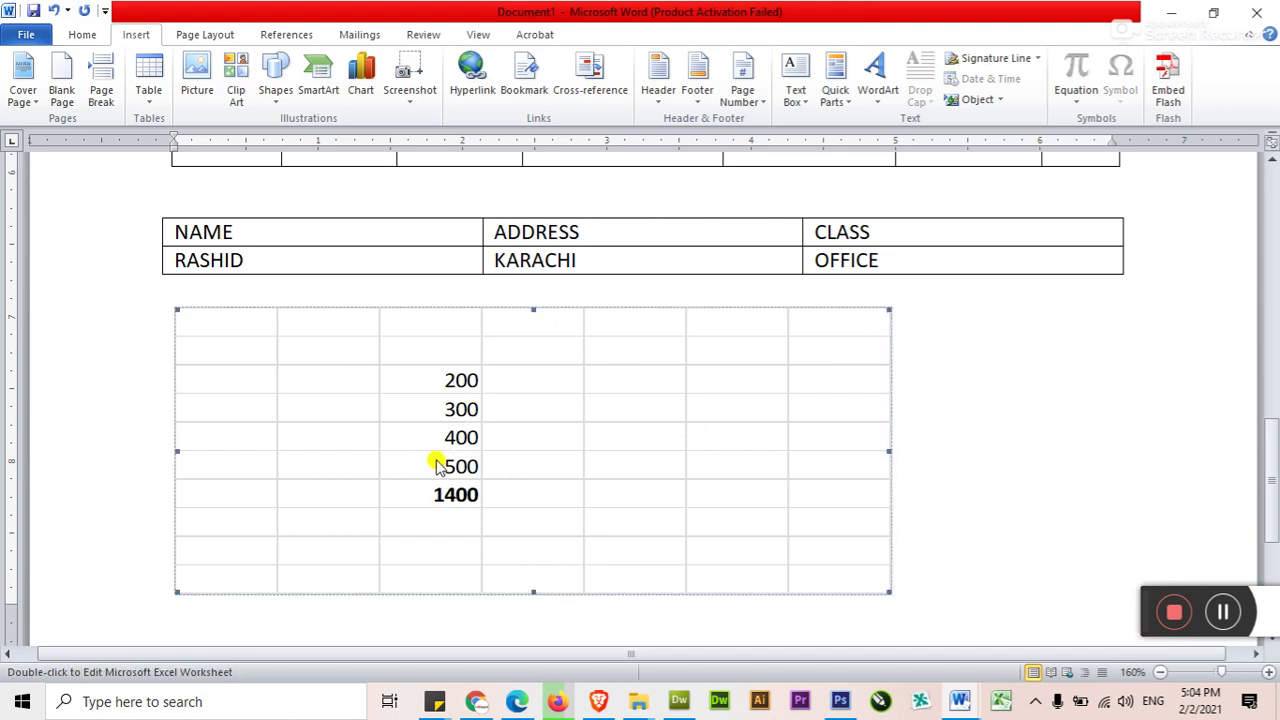
double_click(418, 433)
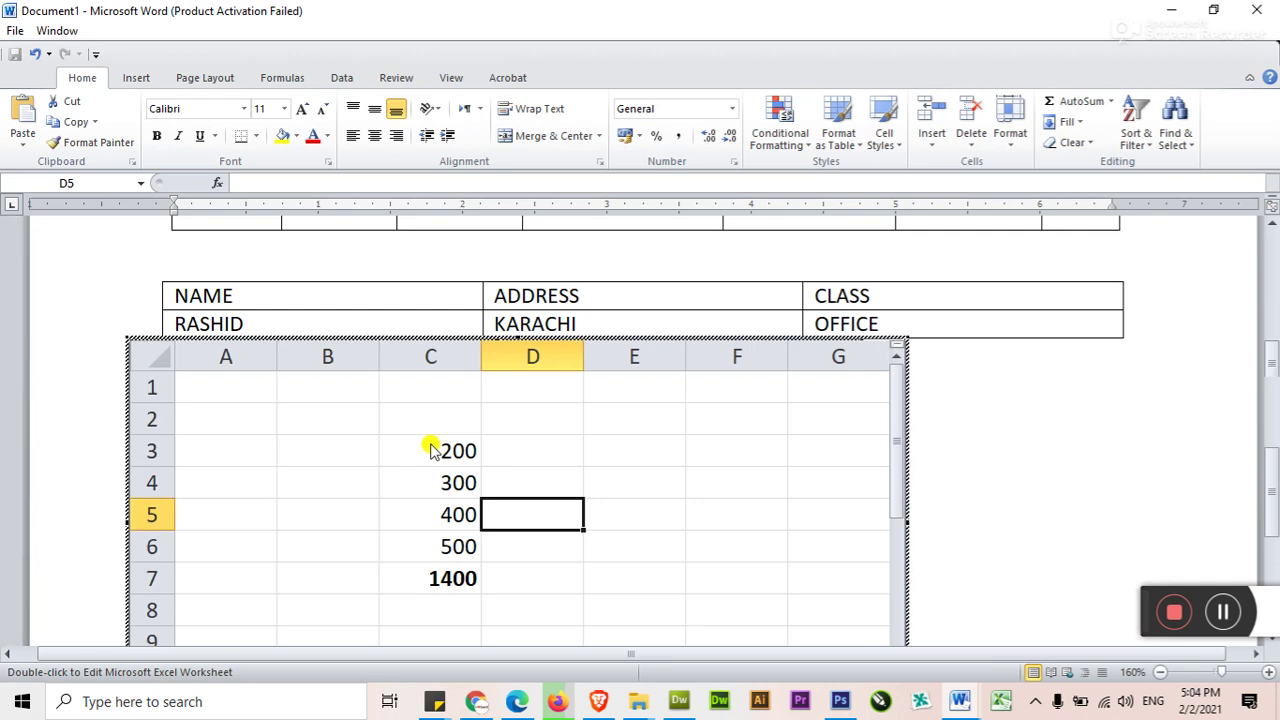
click(958, 463)
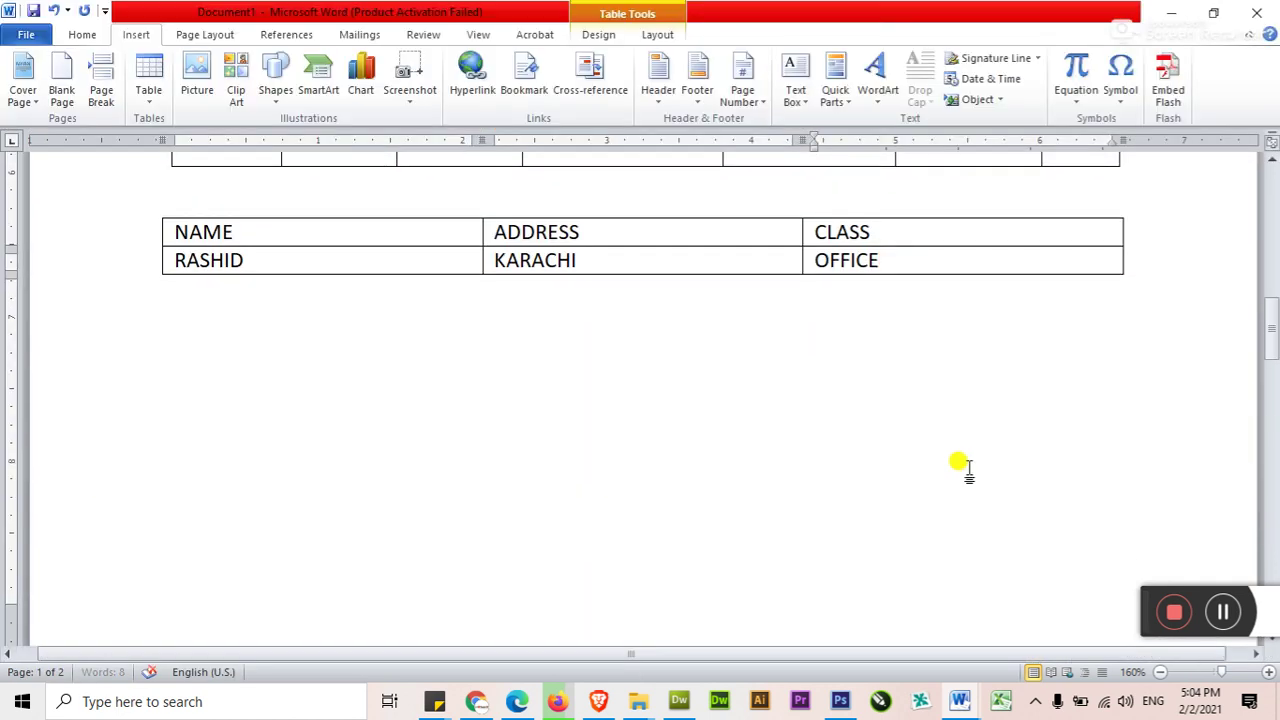
Insert a page break after the embedded spreadsheet to start a blank page.
scroll(968, 463, down, 2)
click(968, 463)
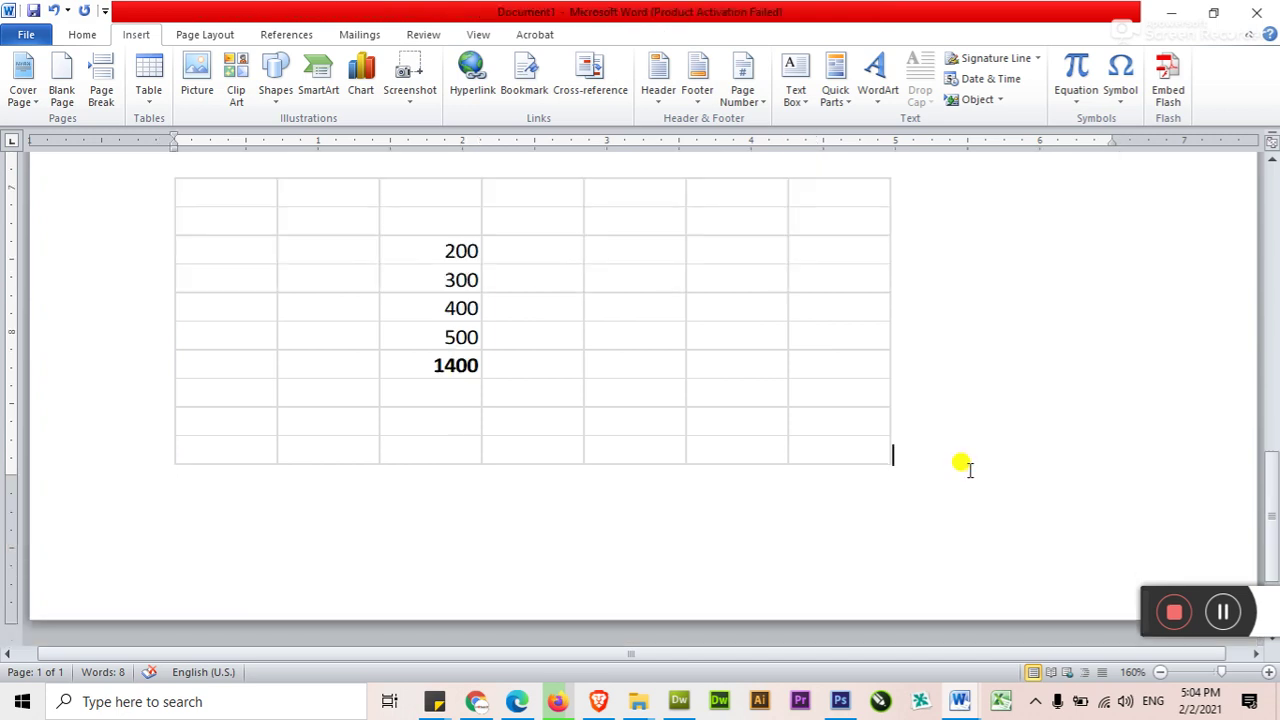
scroll(968, 466, down, 5)
key(ctrl+Return)
scroll(294, 491, down, 5)
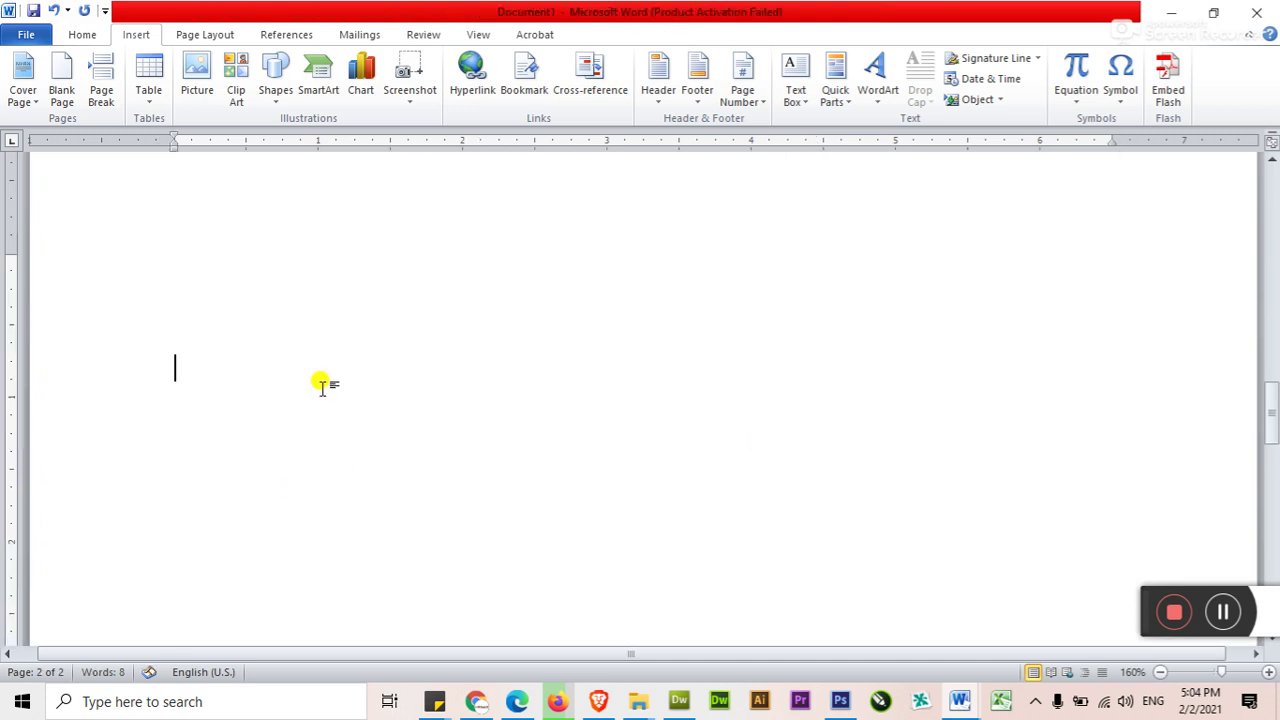
Insert the built-in Double Table with the Greek alphabet from the Quick Tables gallery on the blank page.
click(145, 98)
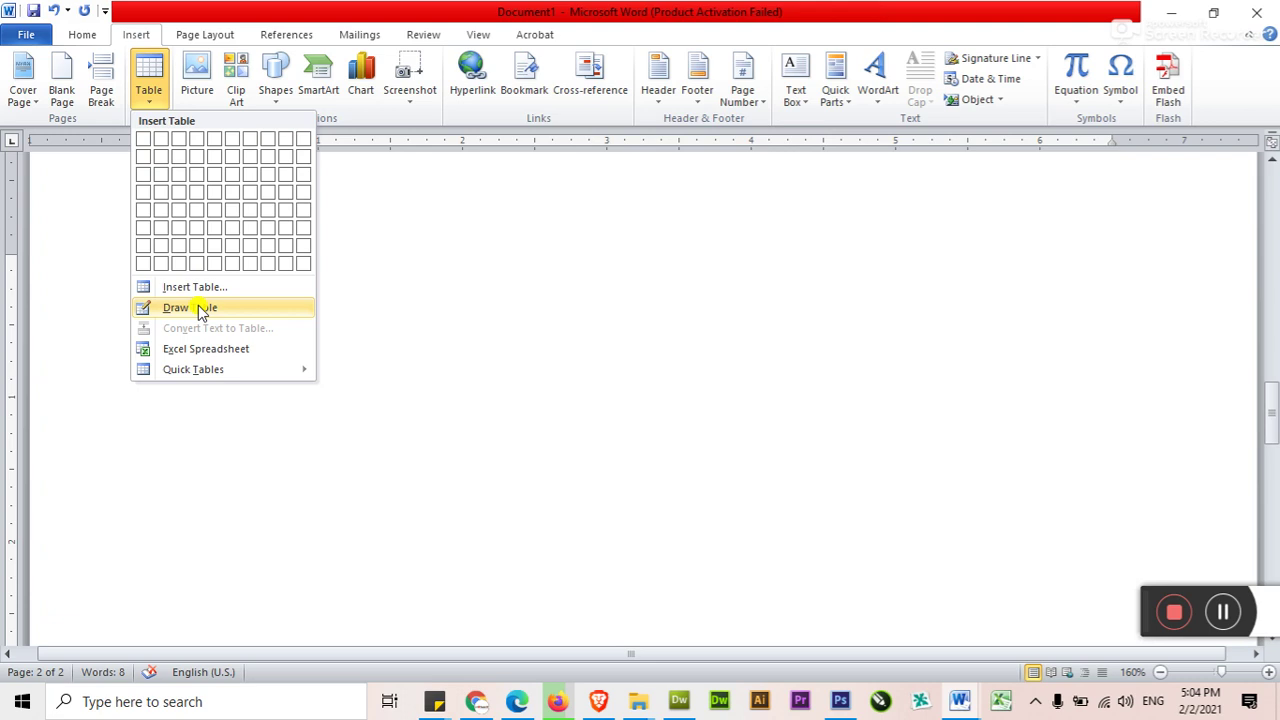
click(205, 370)
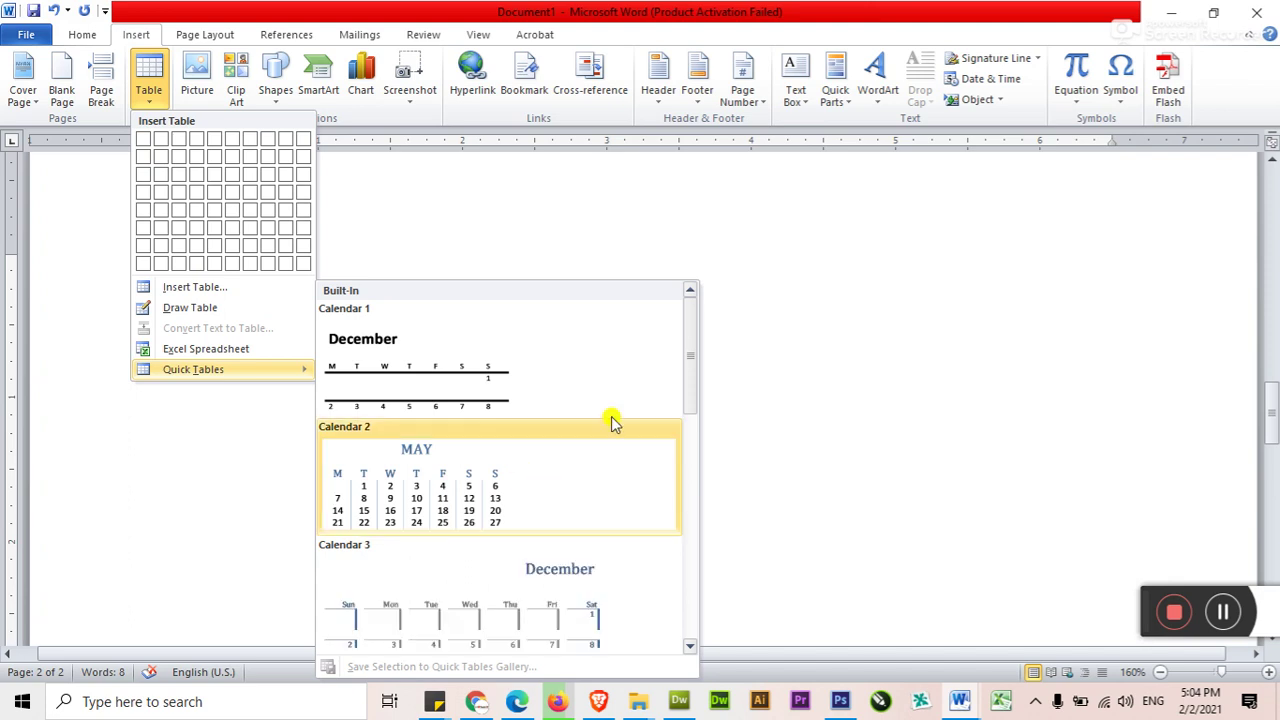
drag(694, 360, 696, 424)
scroll(689, 401, down, 3)
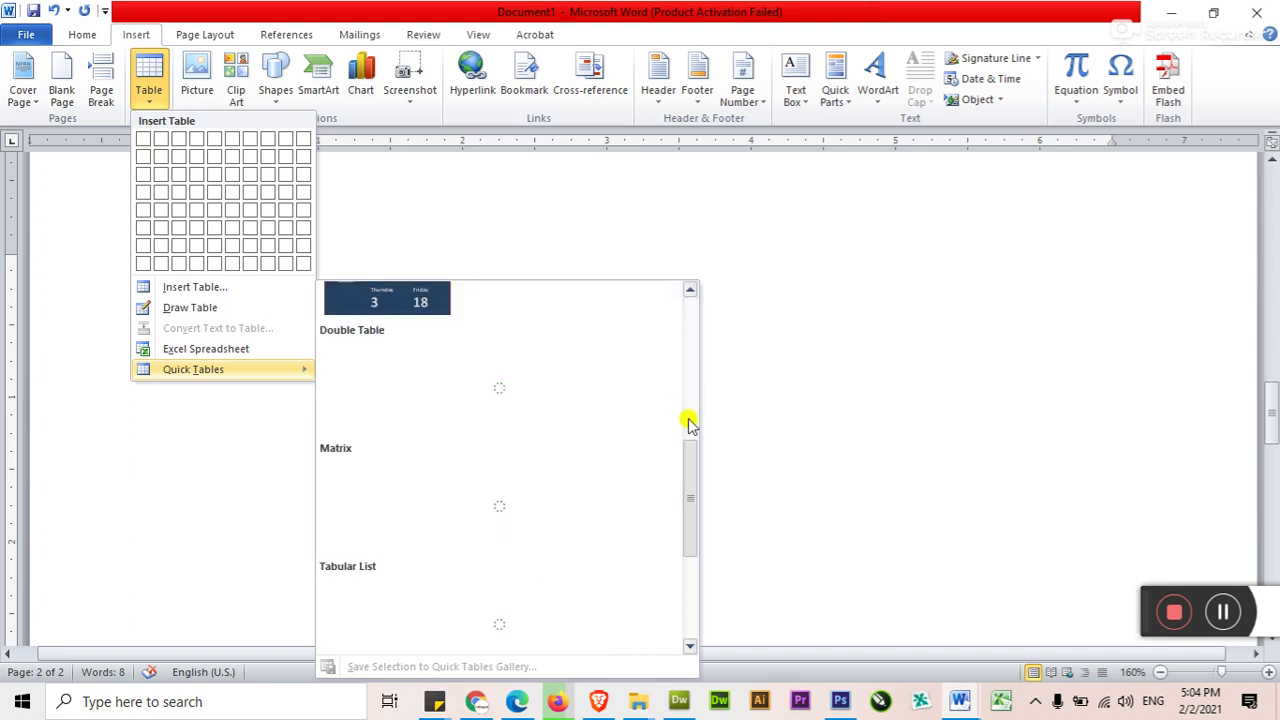
mouse_move(689, 452)
mouse_down()
mouse_move(689, 569)
mouse_move(689, 480)
mouse_up()
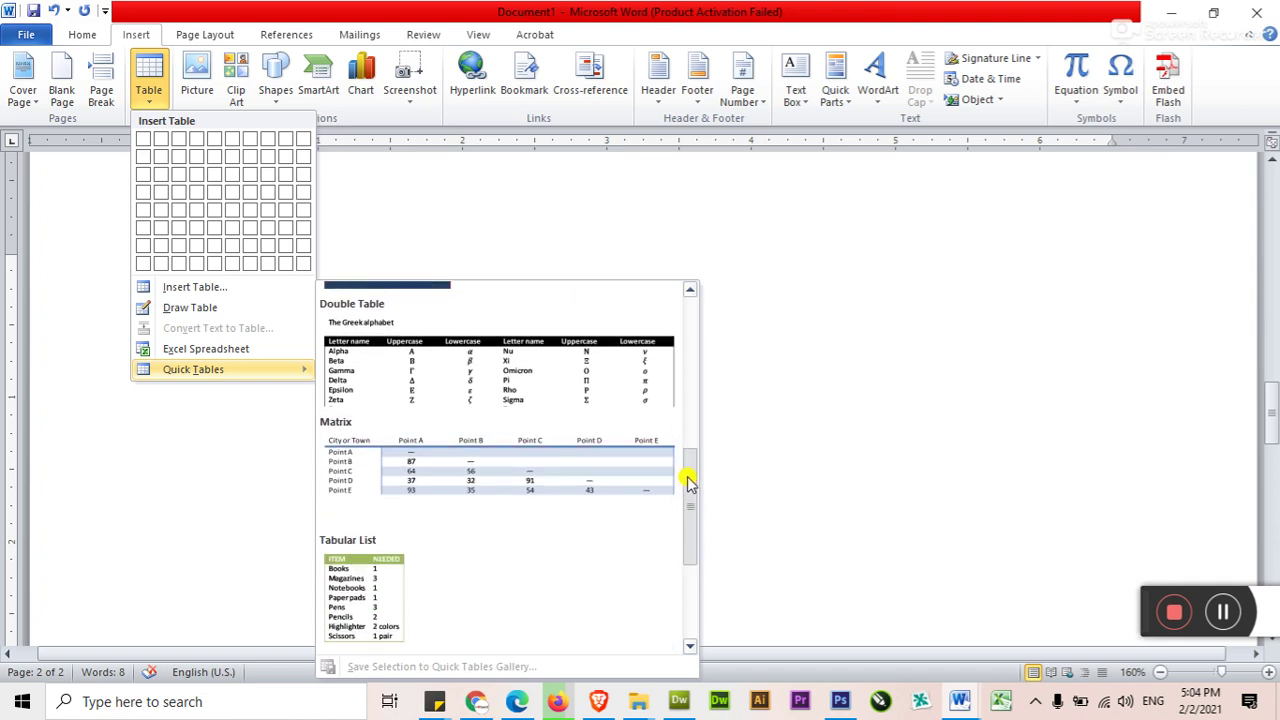
scroll(692, 490, up, 2)
drag(690, 483, 689, 506)
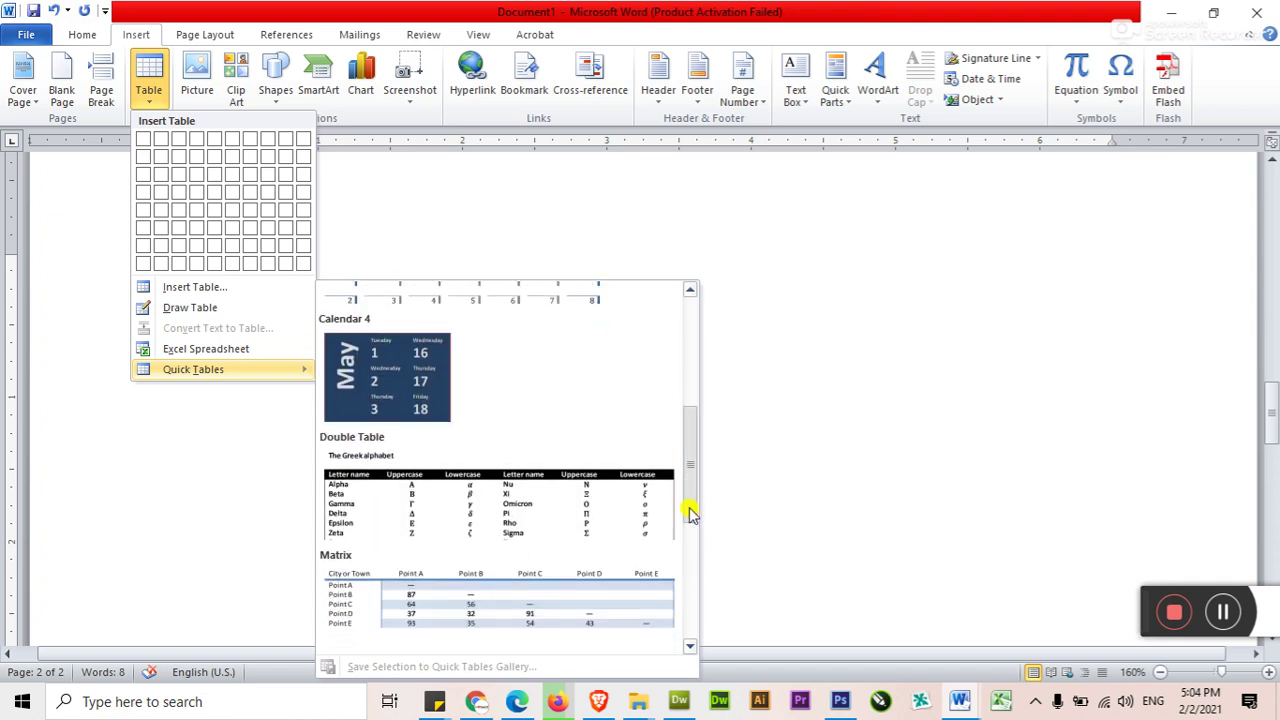
click(586, 505)
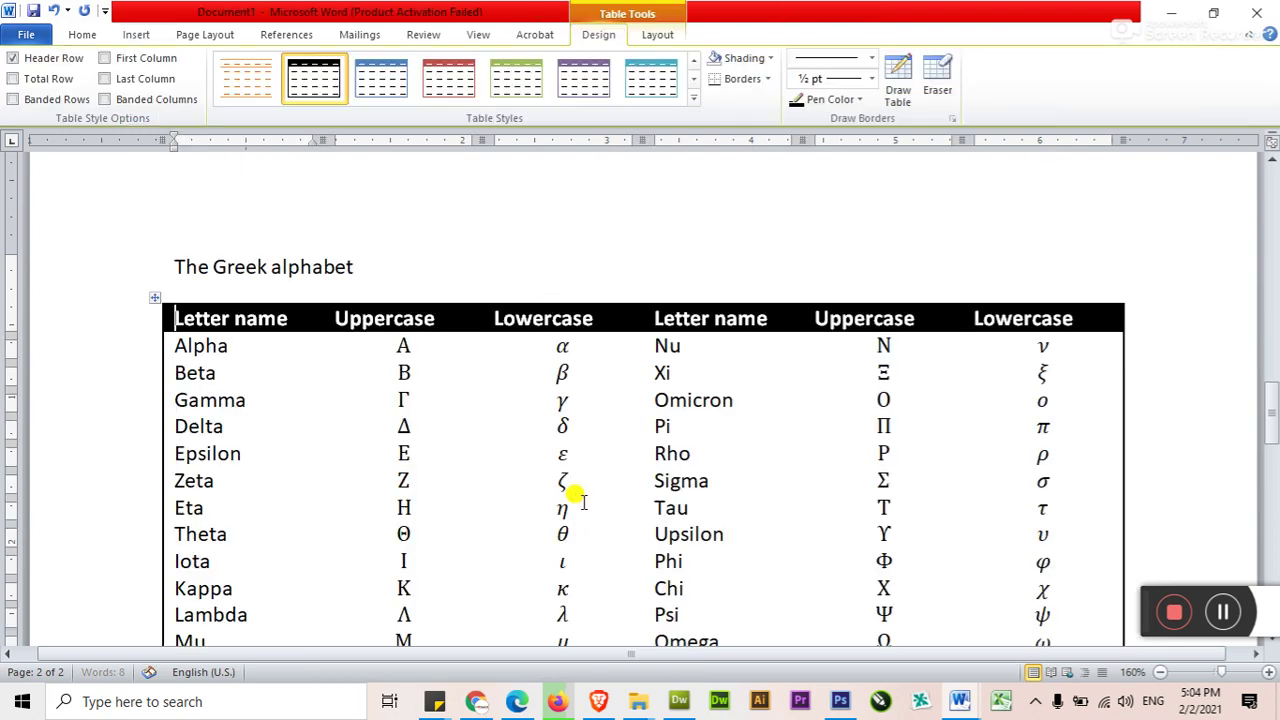
Check individual letter cells in the Greek alphabet table, view its layout options and place the cursor below the table.
click(562, 431)
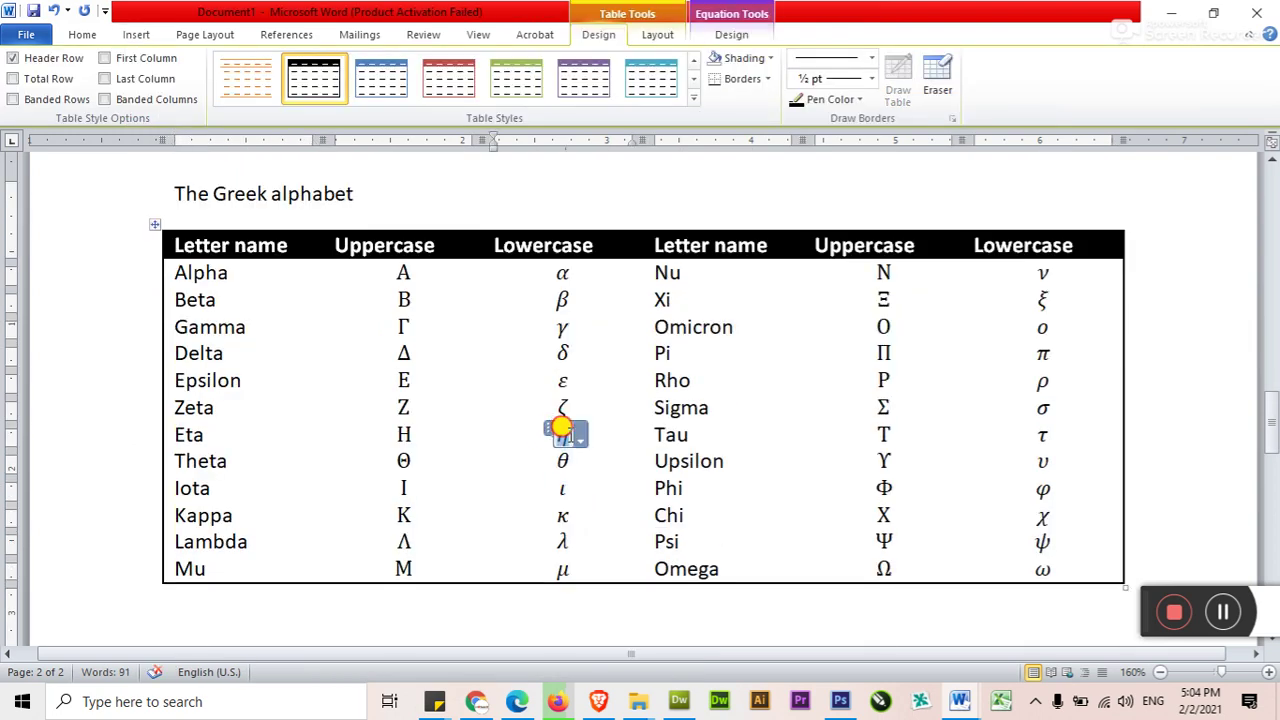
click(398, 382)
click(404, 459)
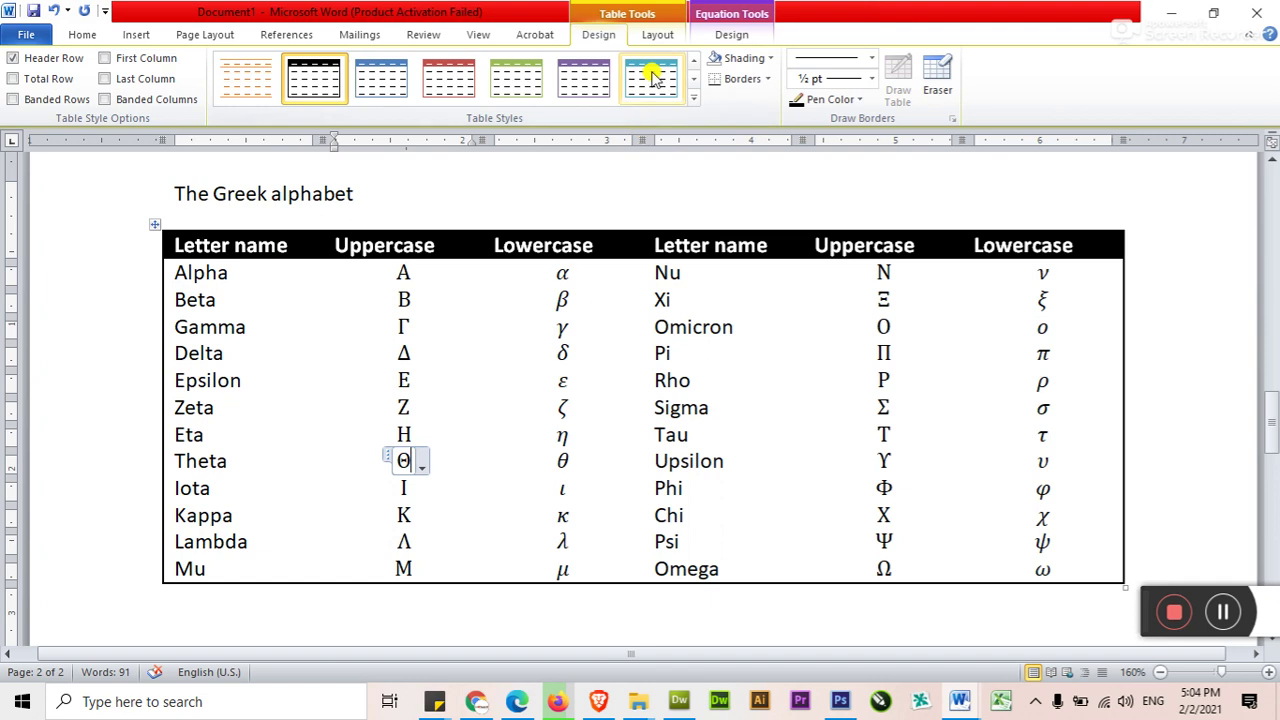
click(657, 36)
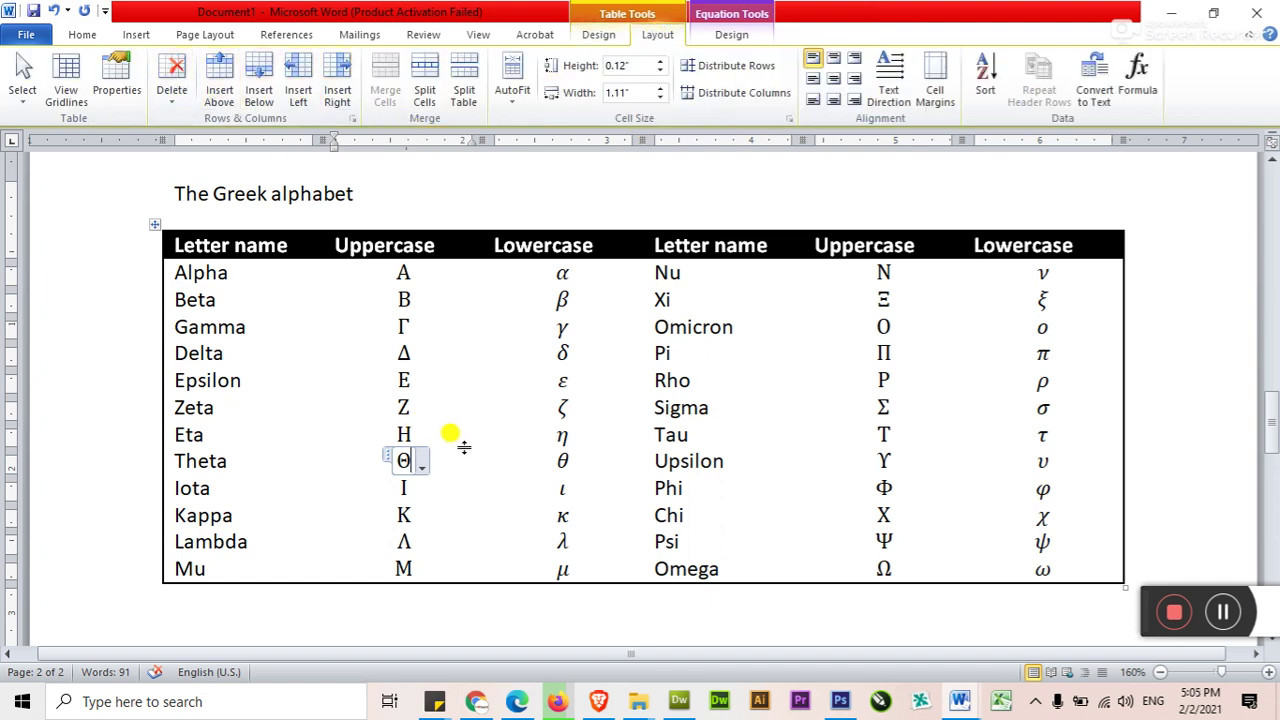
click(420, 593)
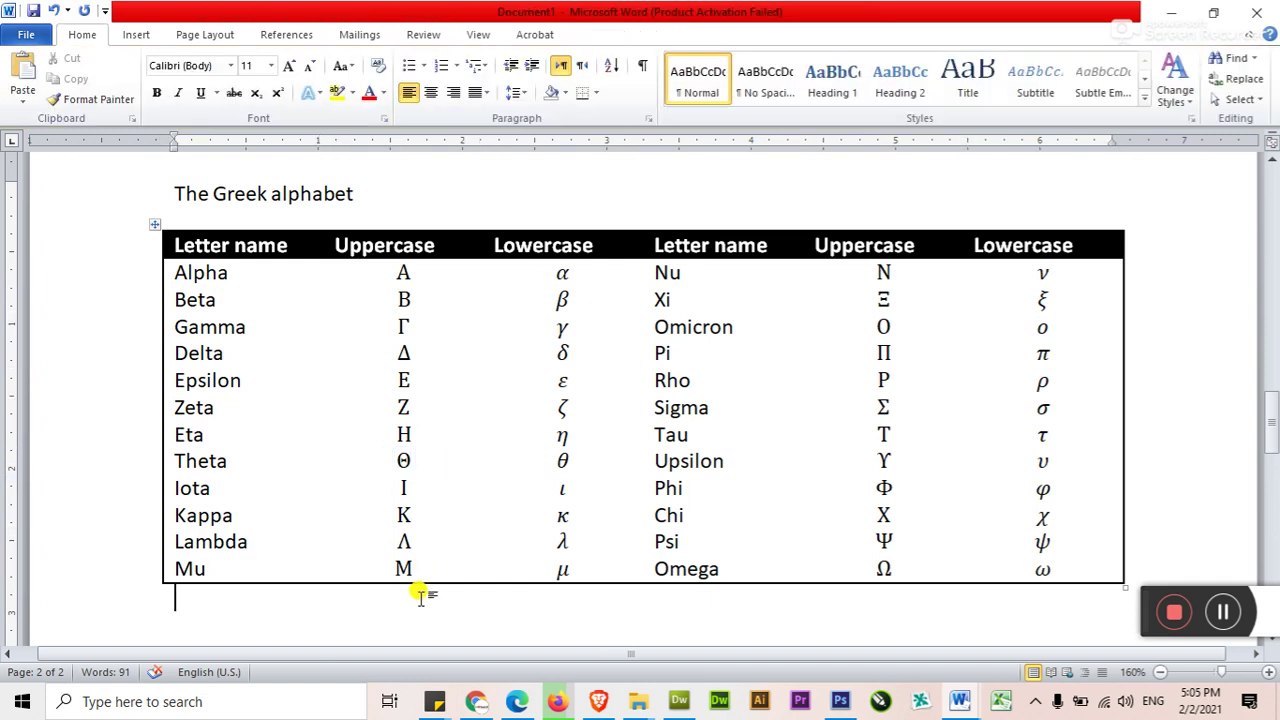
scroll(420, 596, down, 1)
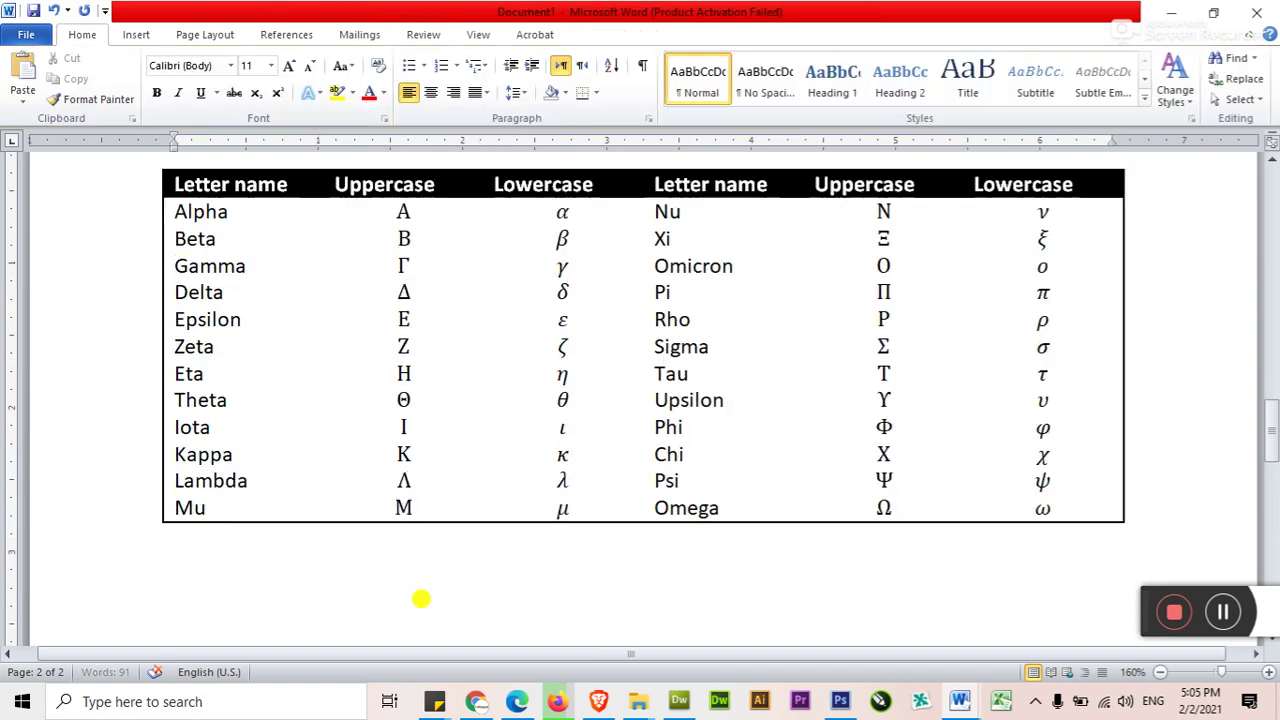
Review the available table insertion methods and the Quick Tables gallery, and return to the Lambda cell without inserting anything.
click(130, 34)
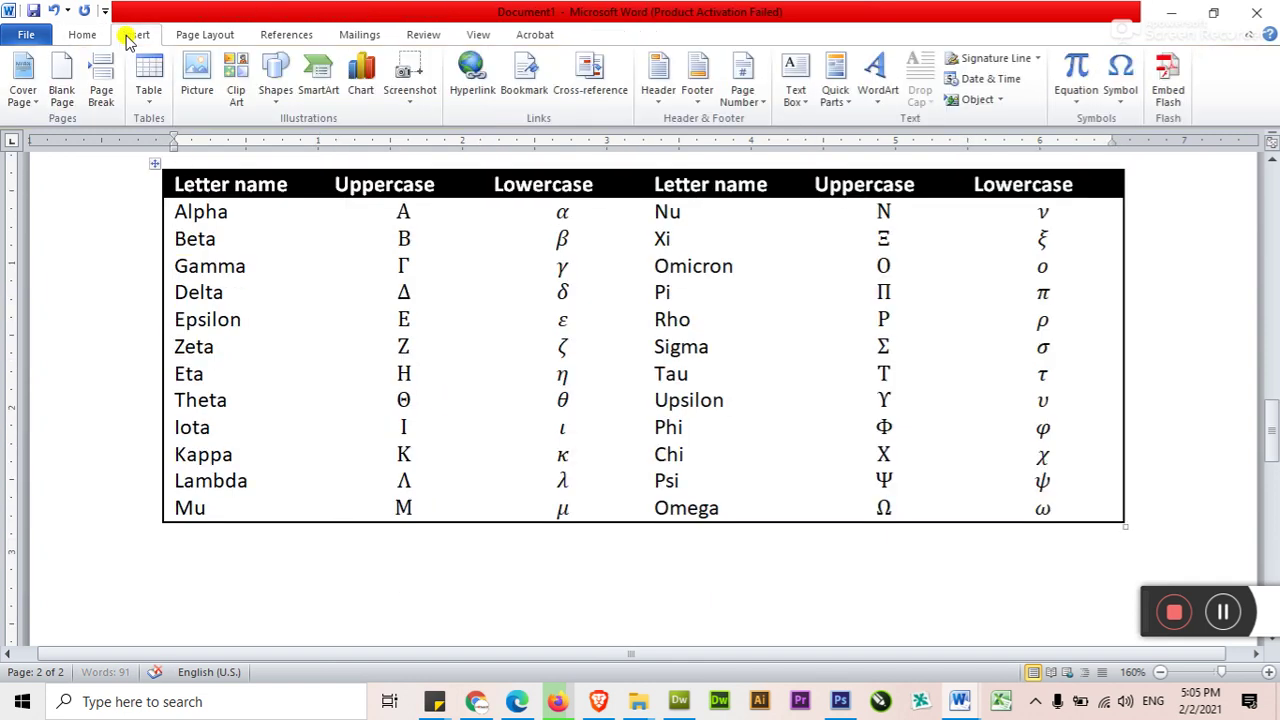
click(149, 105)
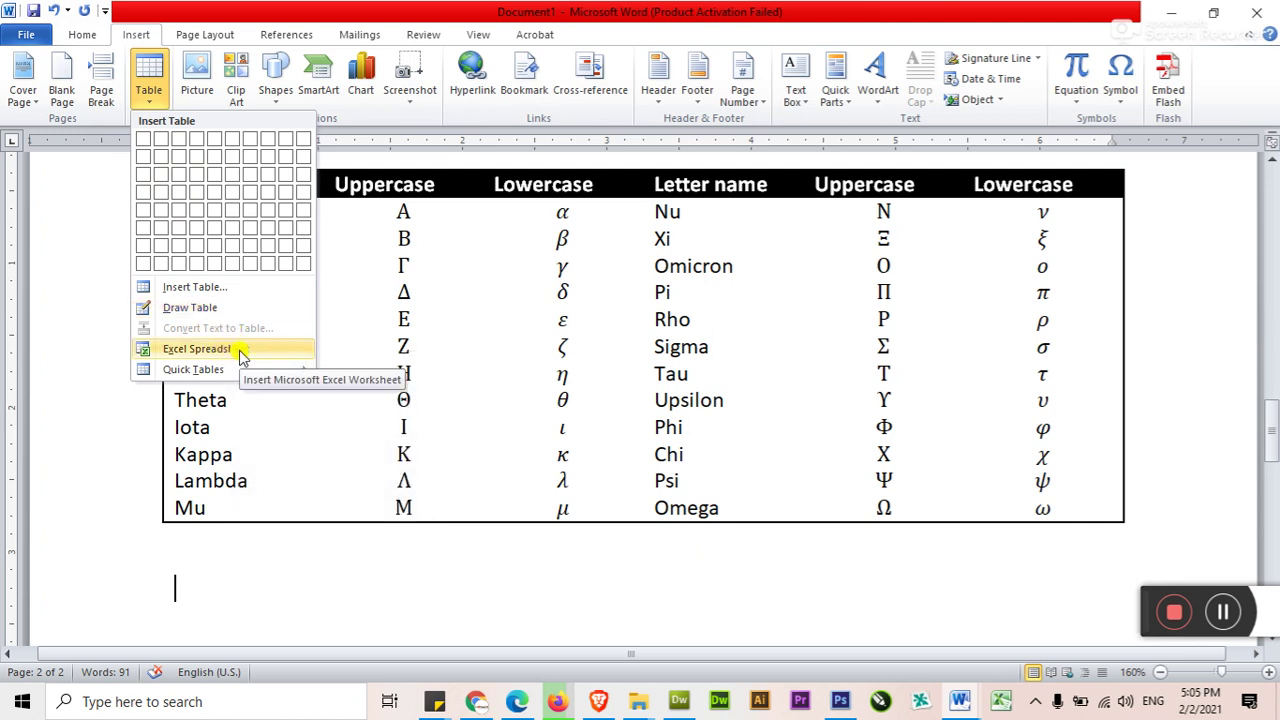
mouse_move(240, 372)
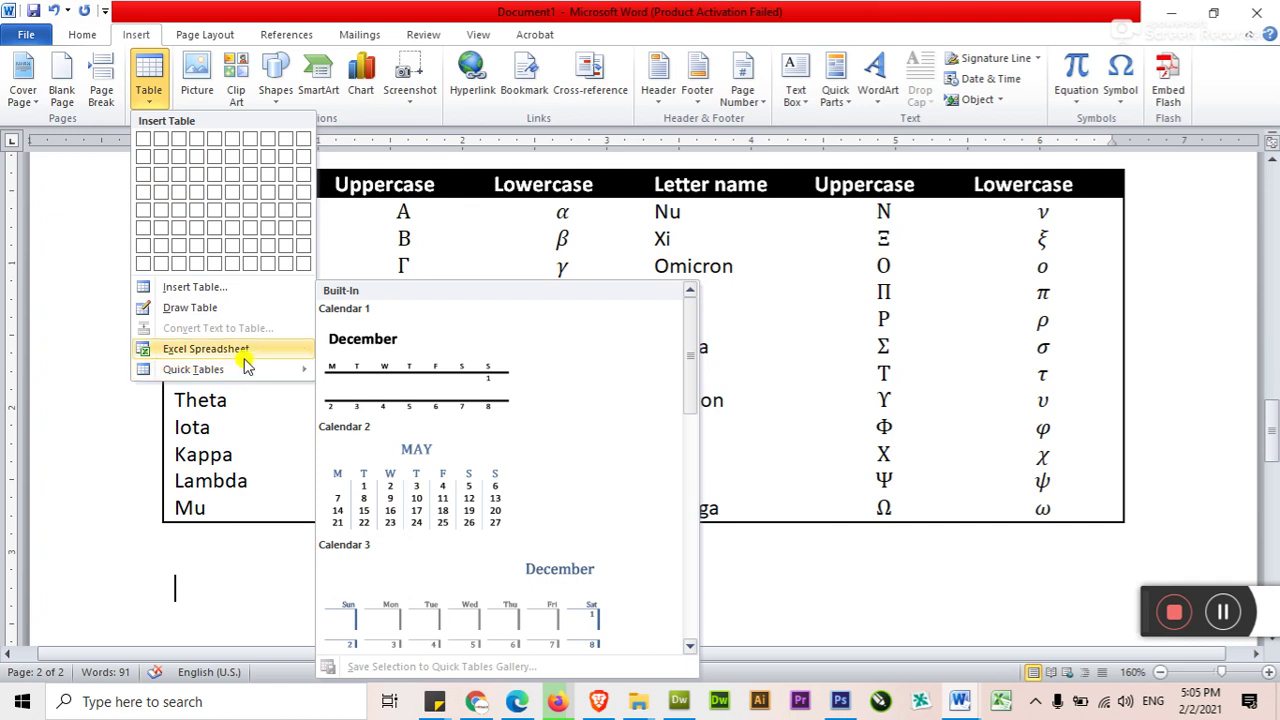
click(250, 484)
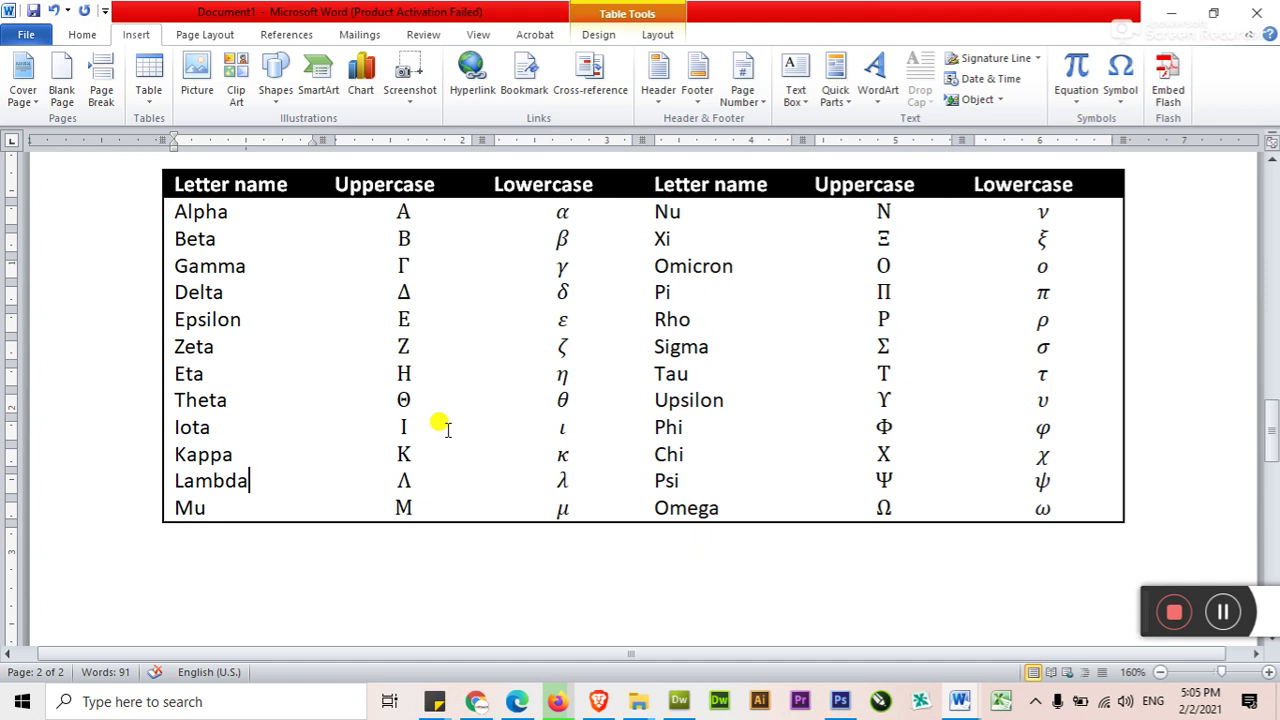
Examine the design and layout options available for the Greek alphabet table and place the cursor in its Uppercase column.
scroll(447, 430, up, 1)
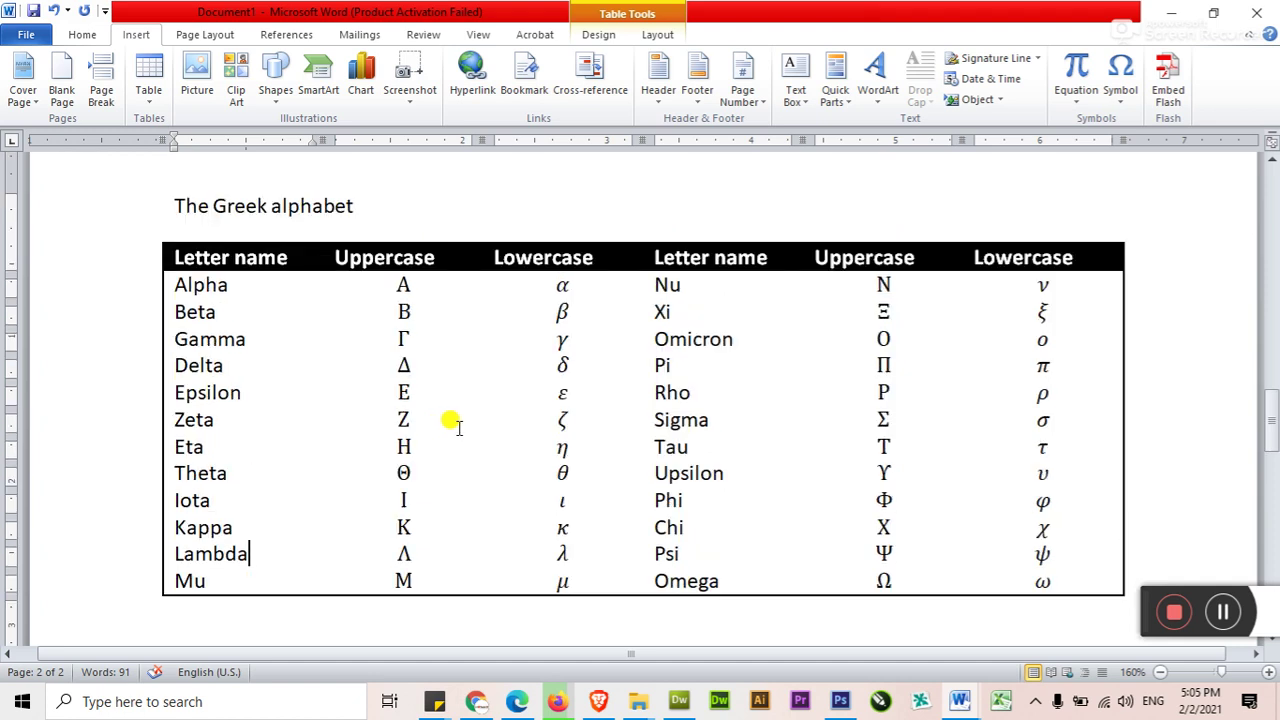
click(595, 34)
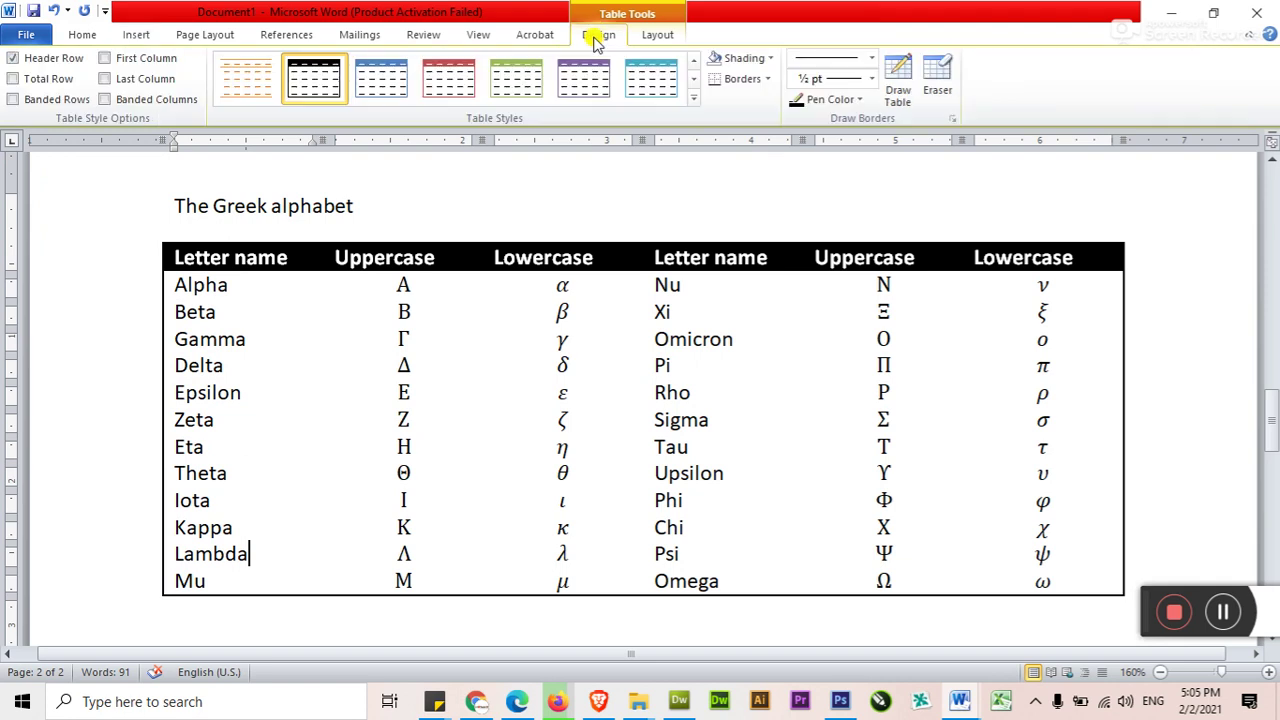
click(657, 34)
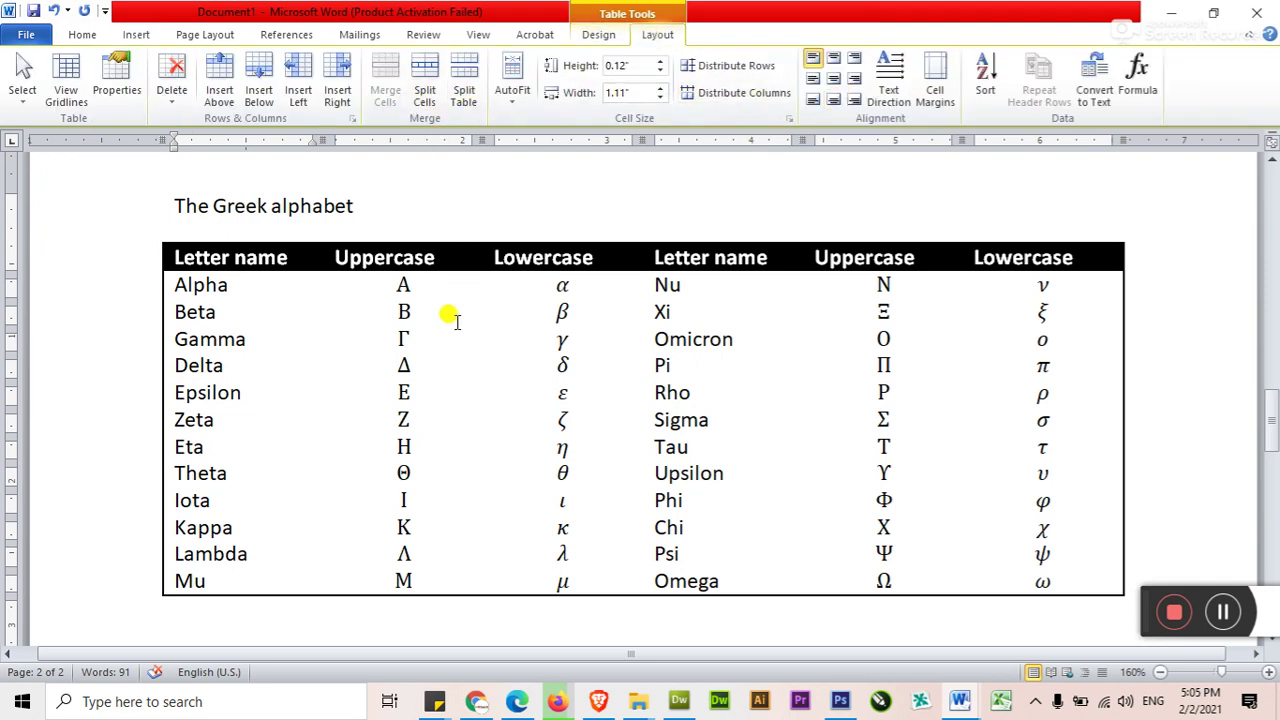
click(437, 357)
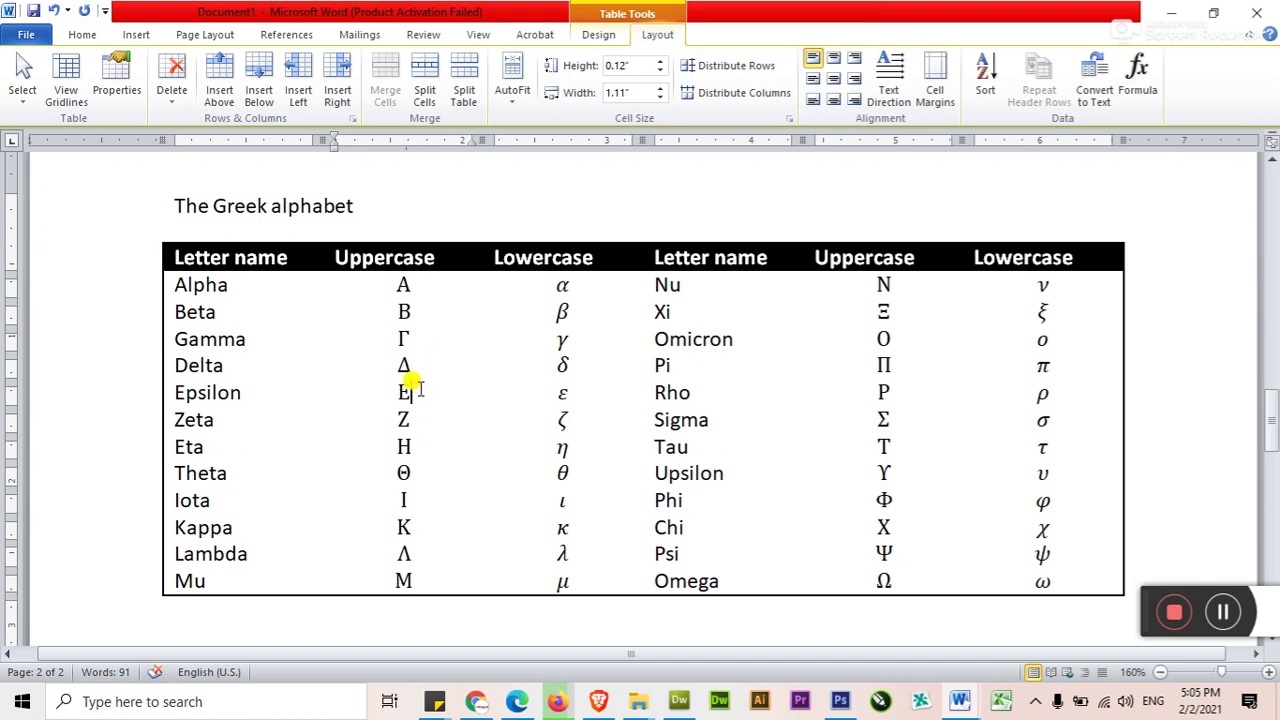